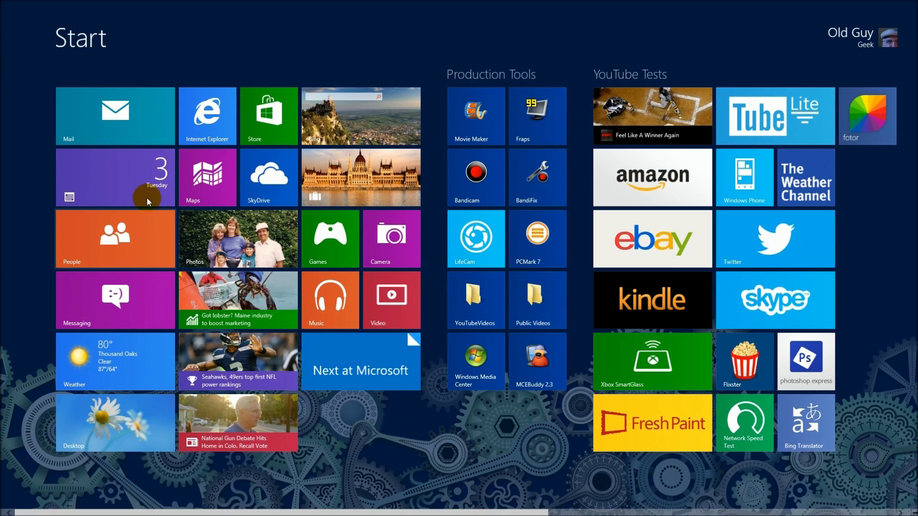
Leave the Start screen for the desktop and open the Computer window.
{"action": "left_click", "coordinate": [233, 188]}
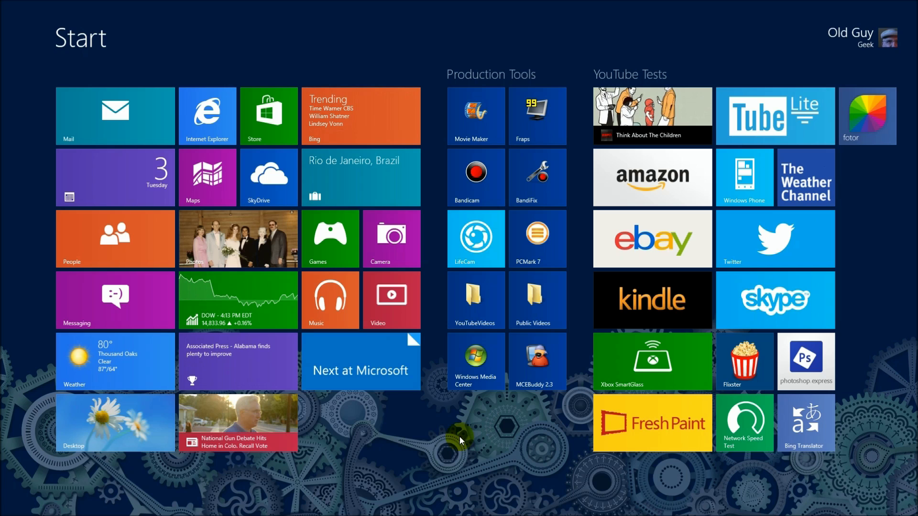
{"action": "left_click", "coordinate": [91, 421]}
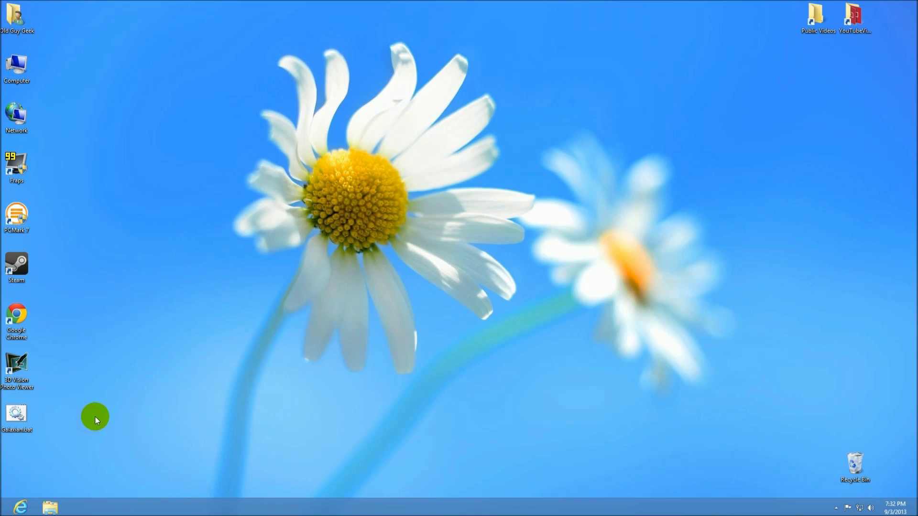
{"action": "left_click", "coordinate": [17, 63]}
{"action": "key", "text": "Return"}
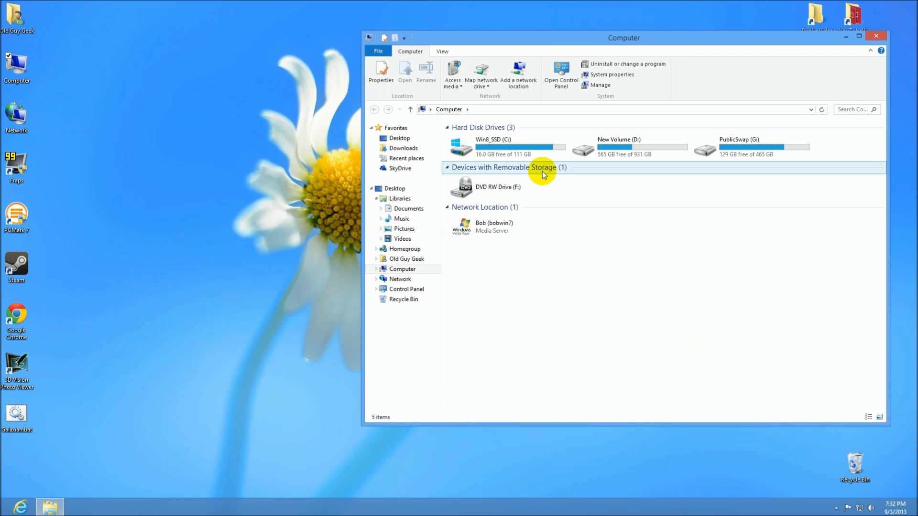
Browse drive D to Games\Microsoft Games\Flight Simulator 9 and view the available actions for fs9.exe.
{"action": "double_click", "coordinate": [622, 154]}
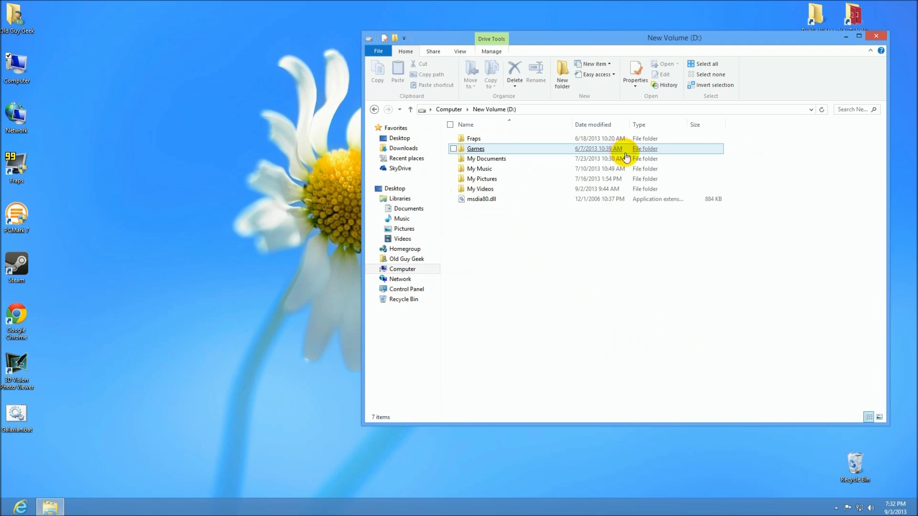
{"action": "double_click", "coordinate": [470, 148]}
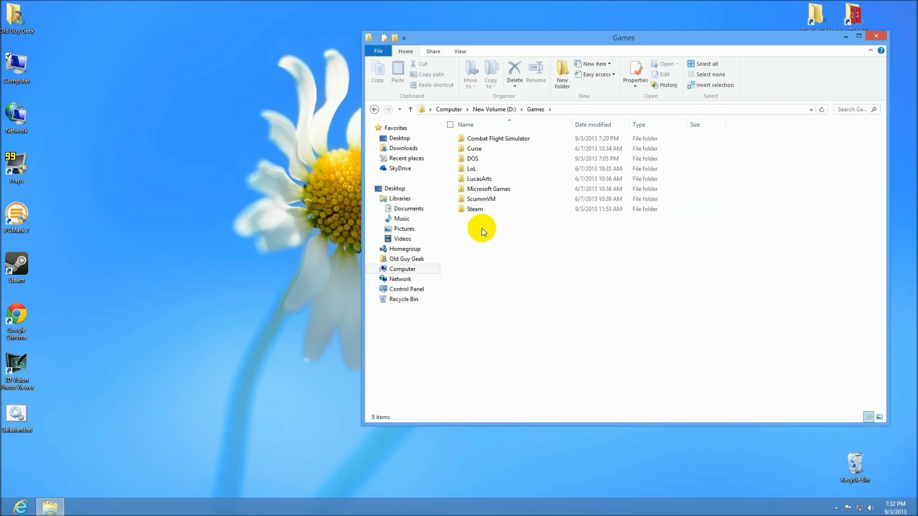
{"action": "double_click", "coordinate": [489, 190]}
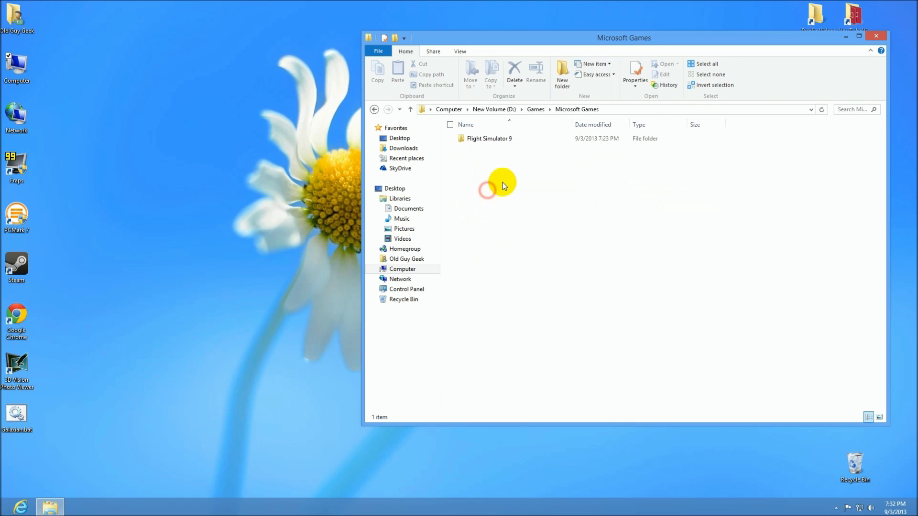
{"action": "double_click", "coordinate": [487, 138]}
{"action": "right_click", "coordinate": [483, 391]}
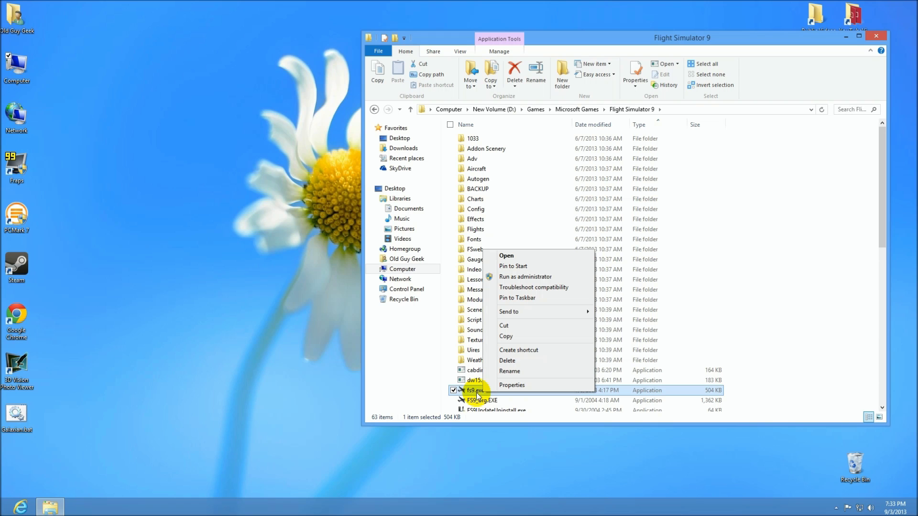
{"action": "left_click", "coordinate": [164, 137]}
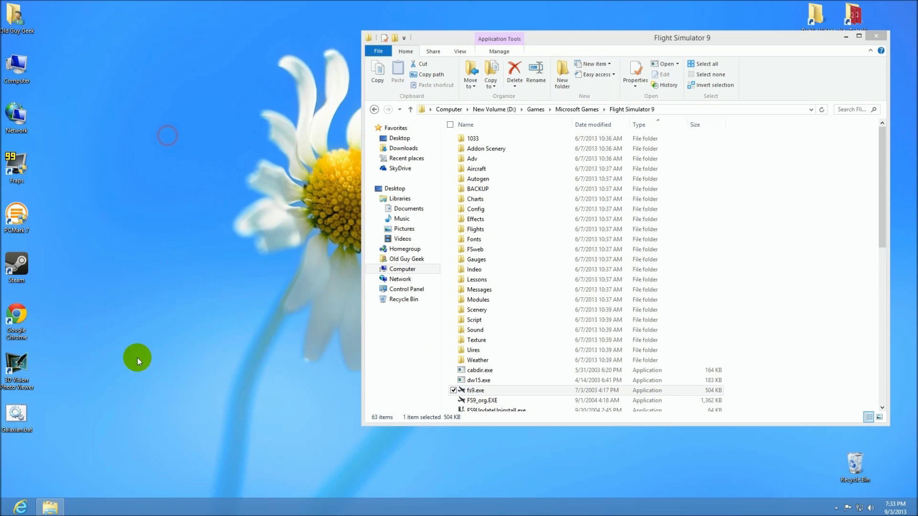
Search the installed apps for "con" and open Control Panel.
{"action": "left_click", "coordinate": [2, 515]}
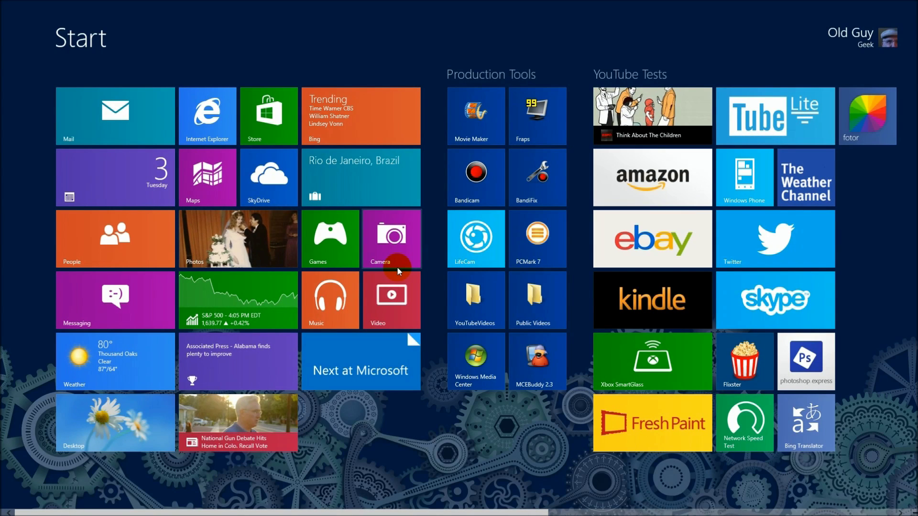
{"action": "type", "text": "cp"}
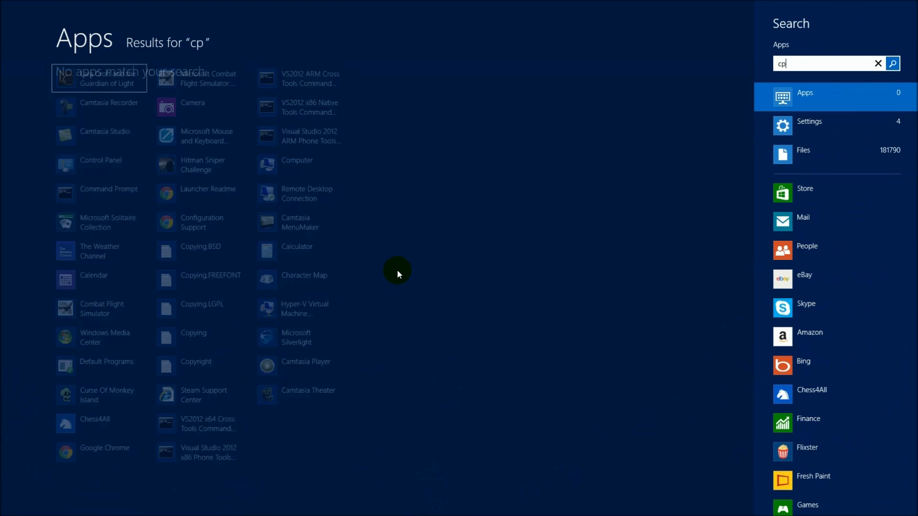
{"action": "key", "text": "BackSpace"}
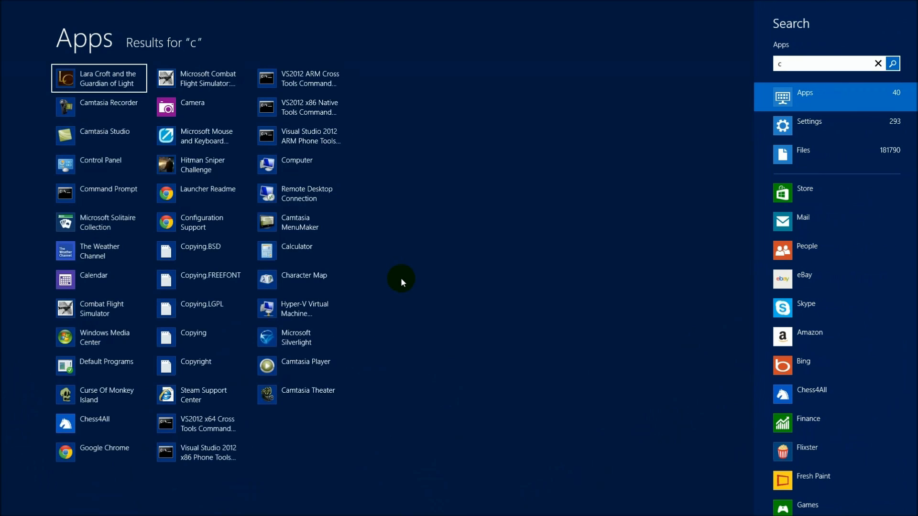
{"action": "type", "text": "on"}
{"action": "key", "text": "Return"}
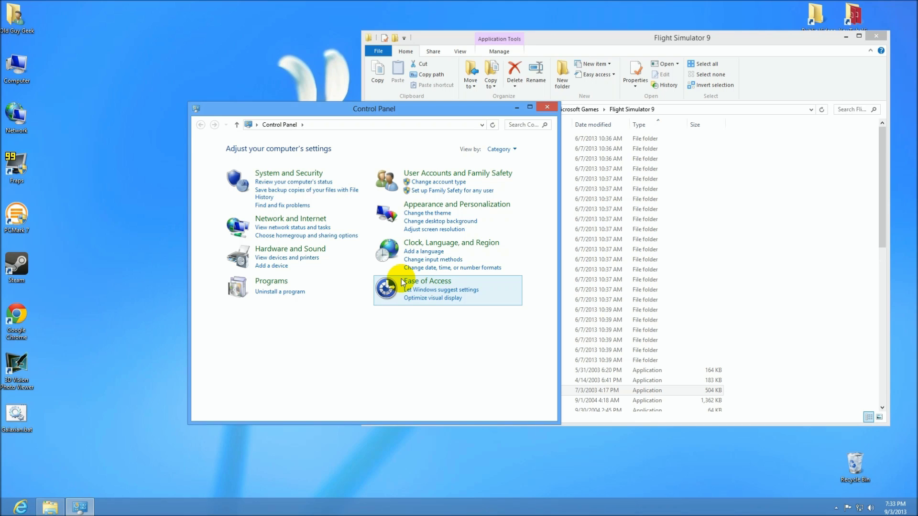
Look through the installed programs in Programs and Features for the Microsoft flight simulators and close the window.
{"action": "left_click", "coordinate": [282, 281]}
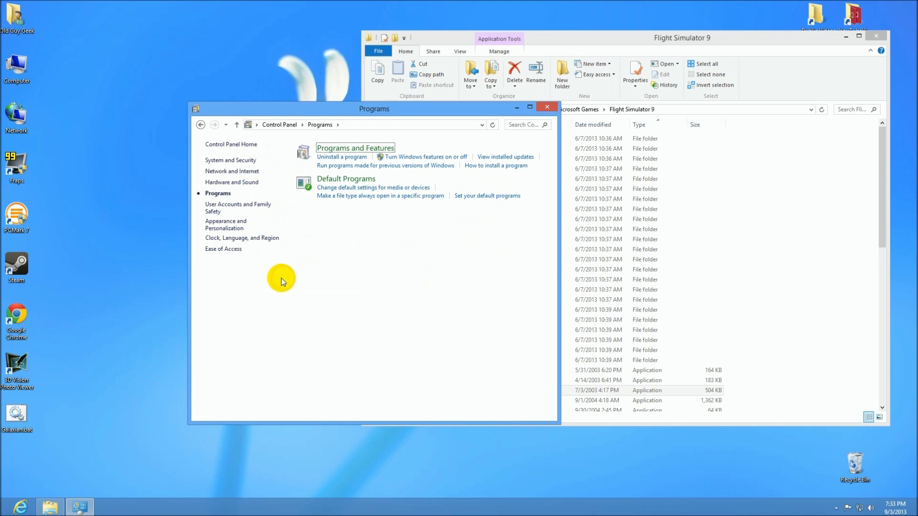
{"action": "left_click", "coordinate": [338, 148]}
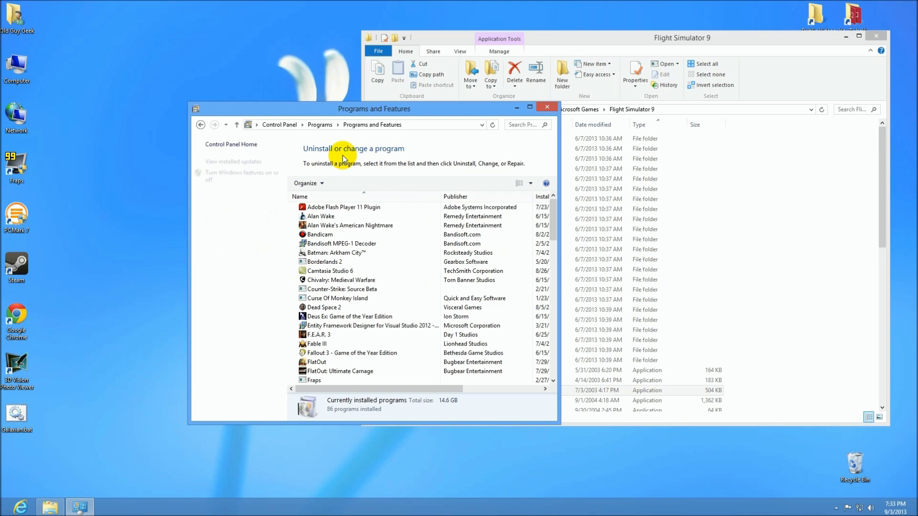
{"action": "left_click_drag", "start_coordinate": [553, 219], "coordinate": [539, 287]}
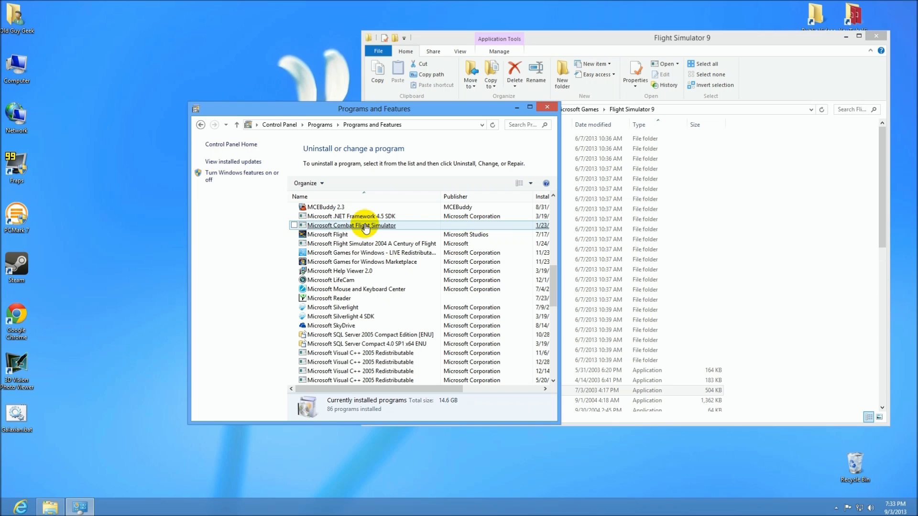
{"action": "left_click", "coordinate": [547, 109]}
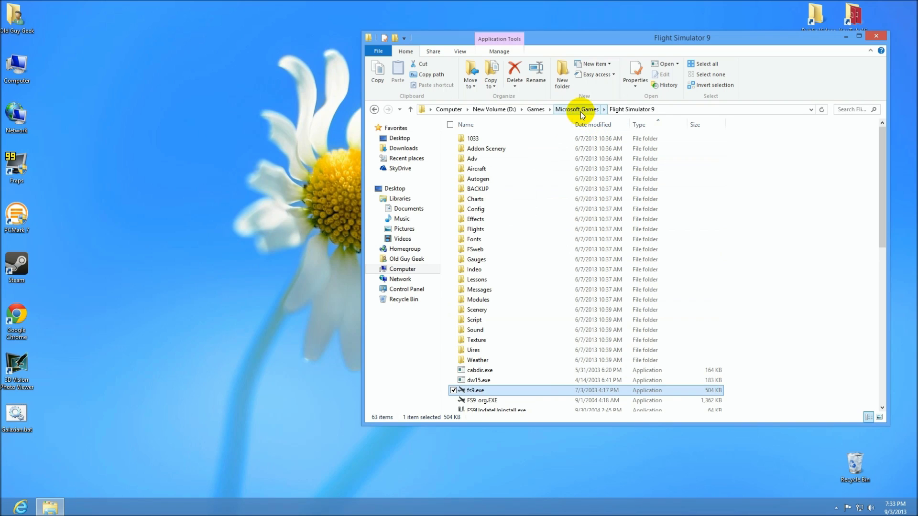
Show the DOS folder inside Games in File Explorer and start a command prompt by running cmd.
{"action": "left_click", "coordinate": [530, 110]}
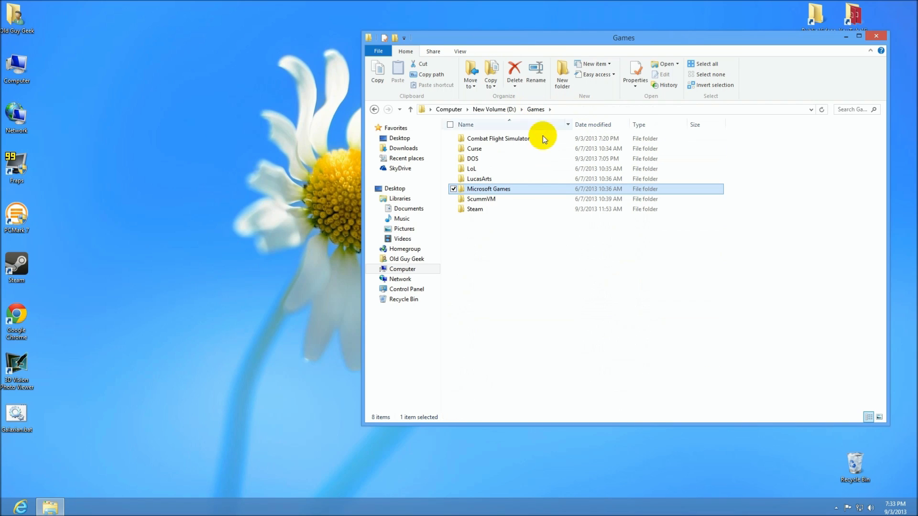
{"action": "double_click", "coordinate": [475, 160]}
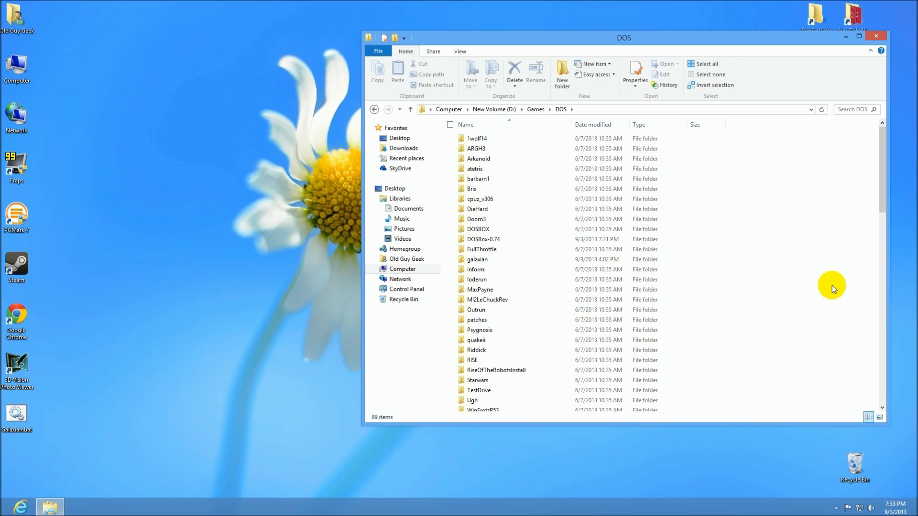
{"action": "key", "text": "super+r"}
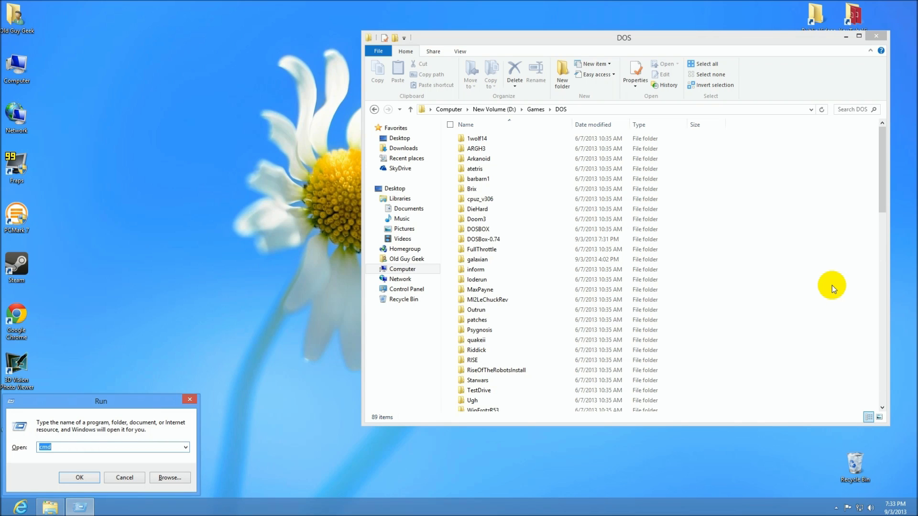
{"action": "type", "text": "c"}
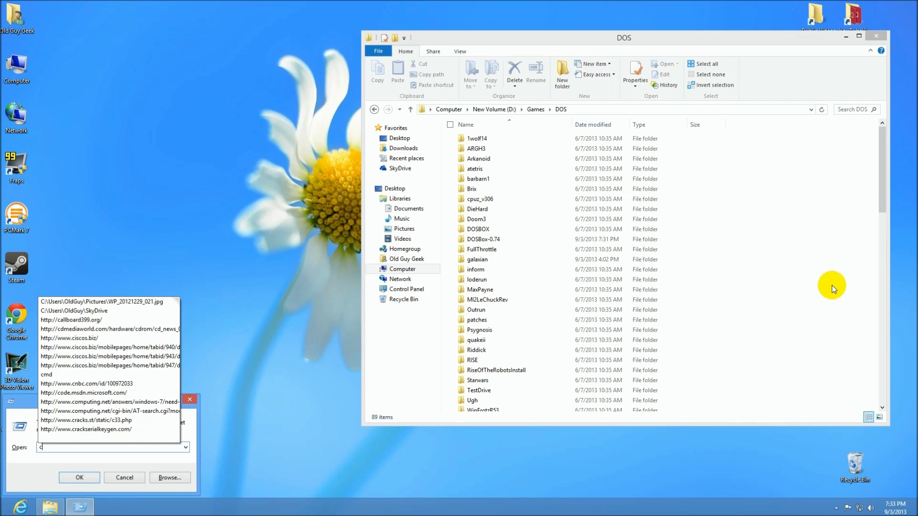
{"action": "type", "text": "md"}
{"action": "key", "text": "Return"}
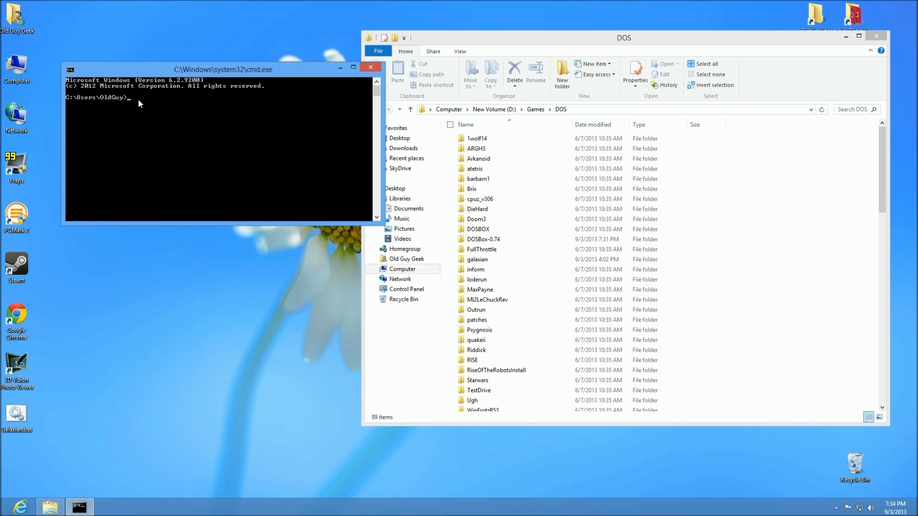
Switch the command prompt to drive D and change into the Games\DOS directory.
{"action": "key", "text": "Return"}
{"action": "type", "text": "cd games"}
{"action": "key", "text": "Return"}
{"action": "type", "text": "cd dos"}
{"action": "key", "text": "Return"}
List the DOS directory page by page with dir /p and compare it with the files in File Explorer.
{"action": "type", "text": "dir /["}
{"action": "key", "text": "BackSpace"}
{"action": "type", "text": "p"}
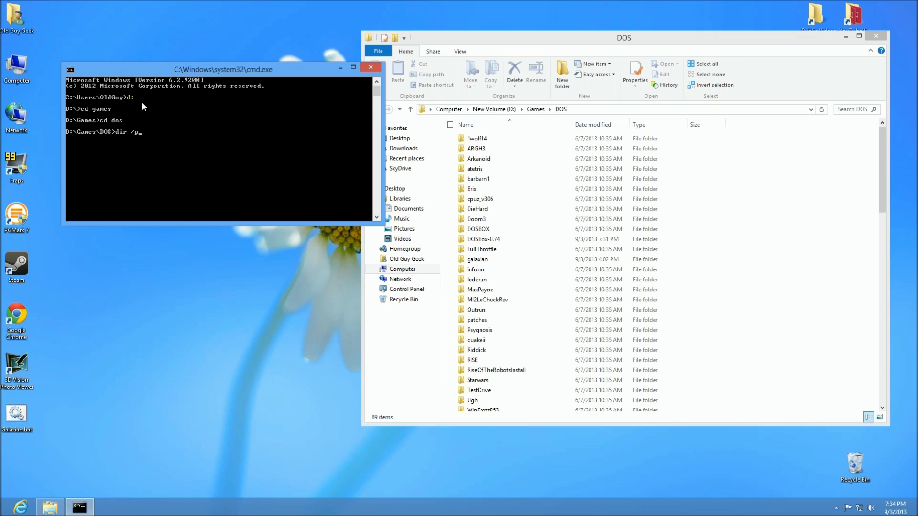
{"action": "key", "text": "Return"}
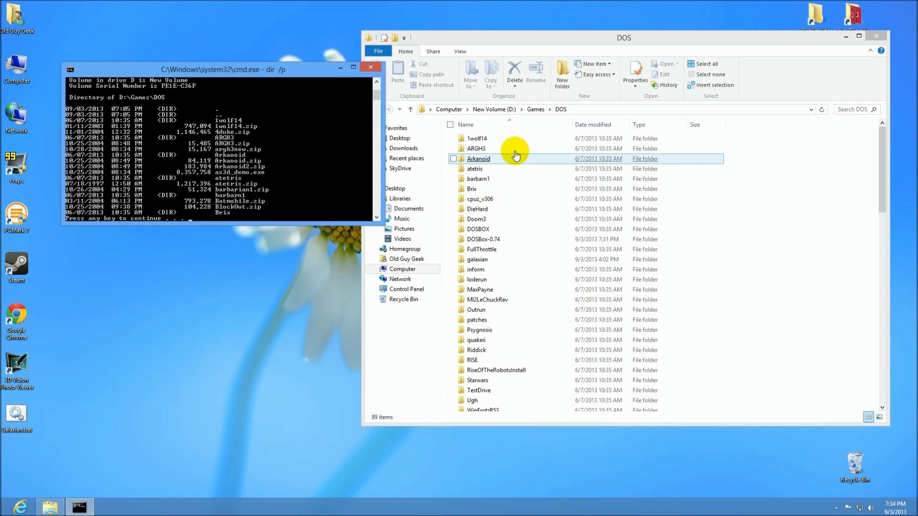
{"action": "left_click_drag", "start_coordinate": [883, 183], "coordinate": [882, 300]}
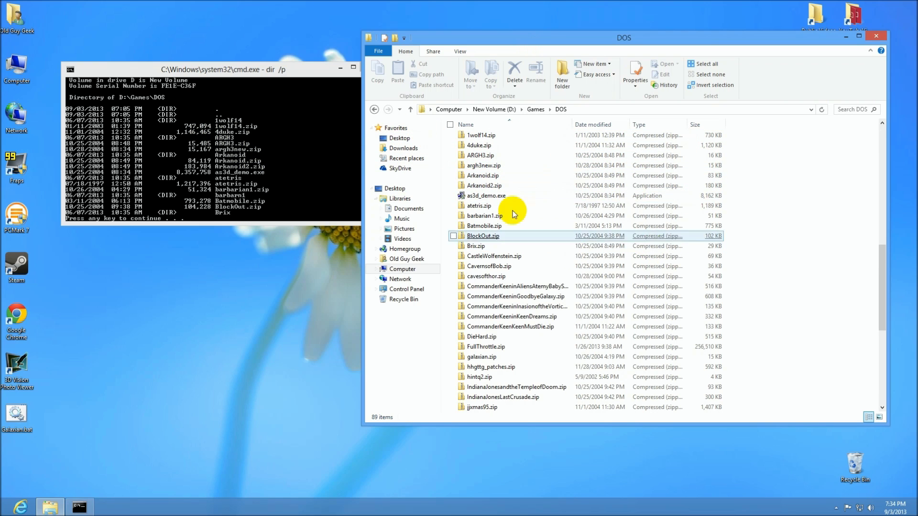
{"action": "left_click", "coordinate": [240, 71]}
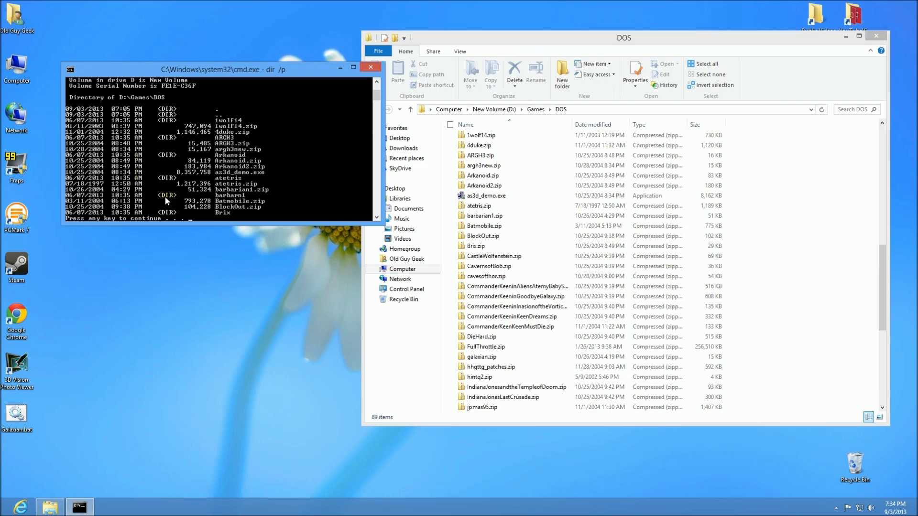
{"action": "key", "text": "space"}
{"action": "key", "text": "space"}
{"action": "key", "text": "space"}
{"action": "key", "text": "space"}
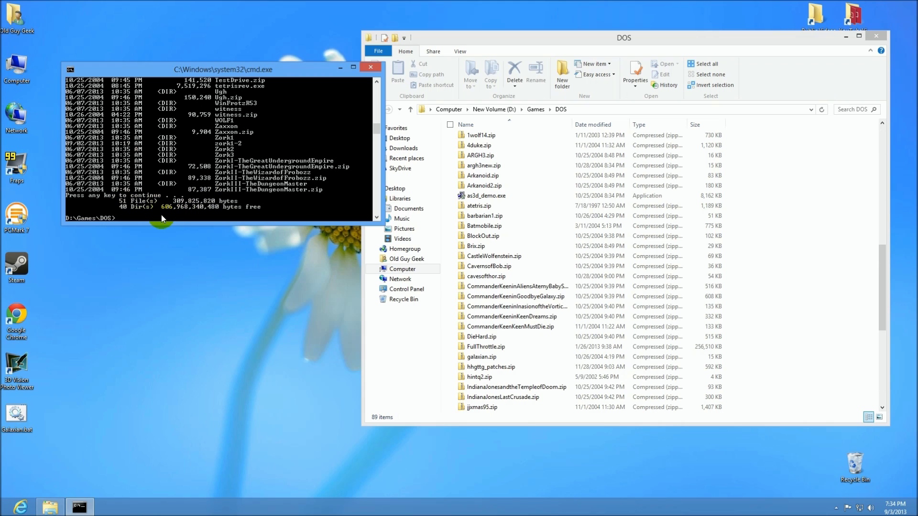
Change to the galaxian directory, try to run galaxian from the command prompt, and dismiss the resulting dialog.
{"action": "left_click", "coordinate": [426, 183]}
{"action": "type", "text": "gcd galaxian"}
{"action": "key", "text": "Return"}
{"action": "type", "text": "galixan"}
{"action": "key", "text": "Return"}
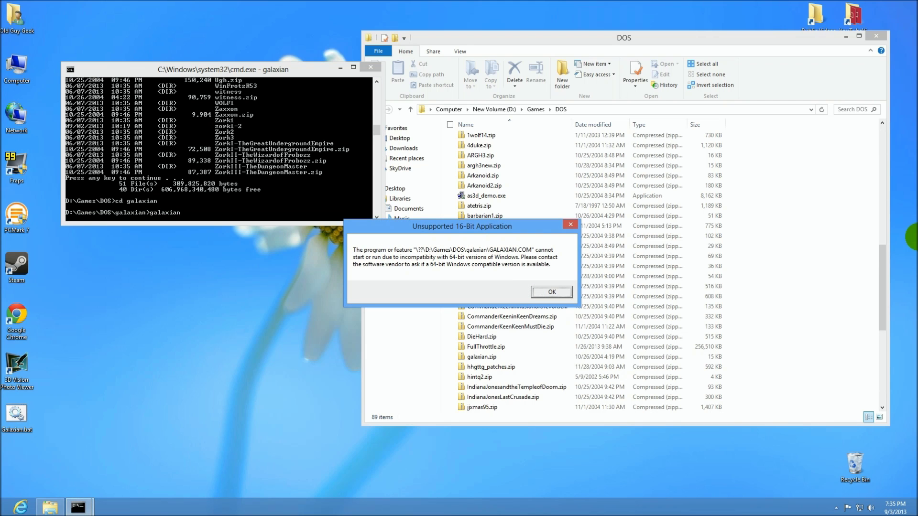
{"action": "left_click", "coordinate": [551, 293]}
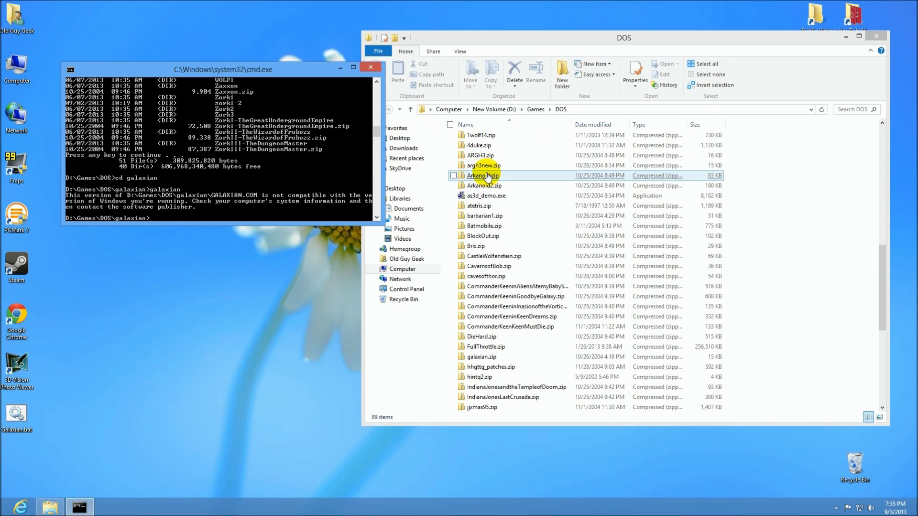
Try to launch GALAXIAN.COM from the galaxian folder in File Explorer and close the command prompt.
{"action": "scroll", "coordinate": [884, 139], "scroll_direction": "up", "scroll_amount": 10}
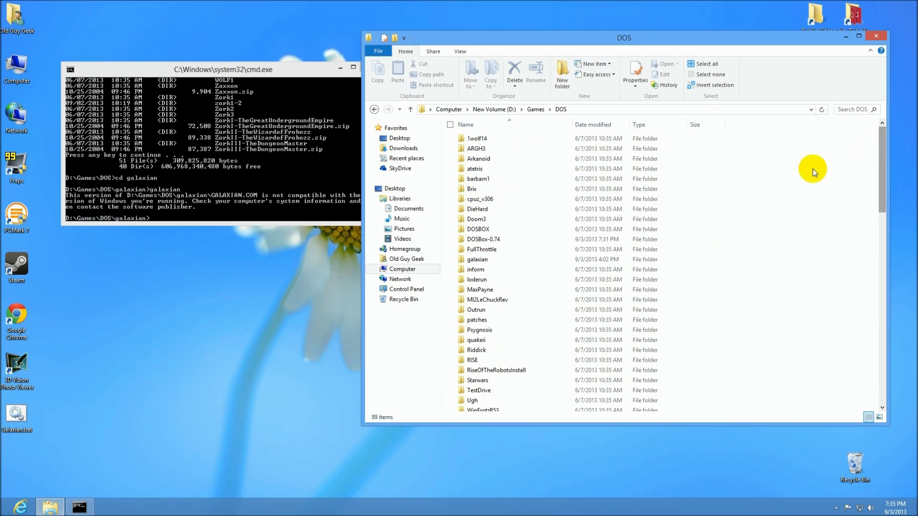
{"action": "double_click", "coordinate": [477, 259]}
{"action": "double_click", "coordinate": [585, 163]}
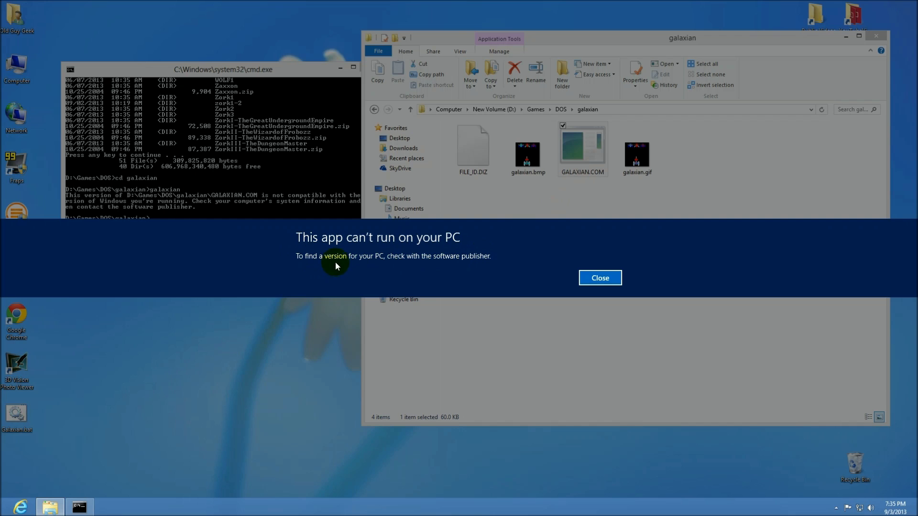
{"action": "left_click", "coordinate": [601, 280]}
{"action": "left_click", "coordinate": [306, 68]}
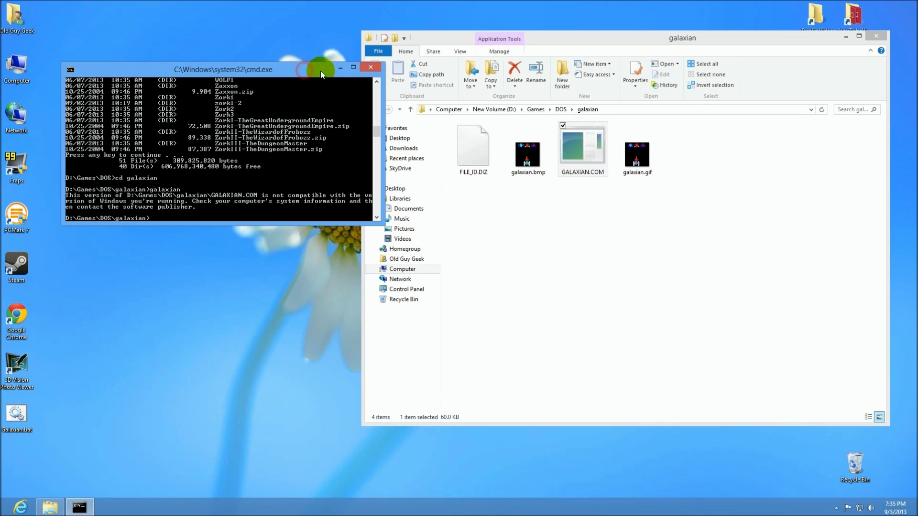
{"action": "left_click", "coordinate": [371, 69]}
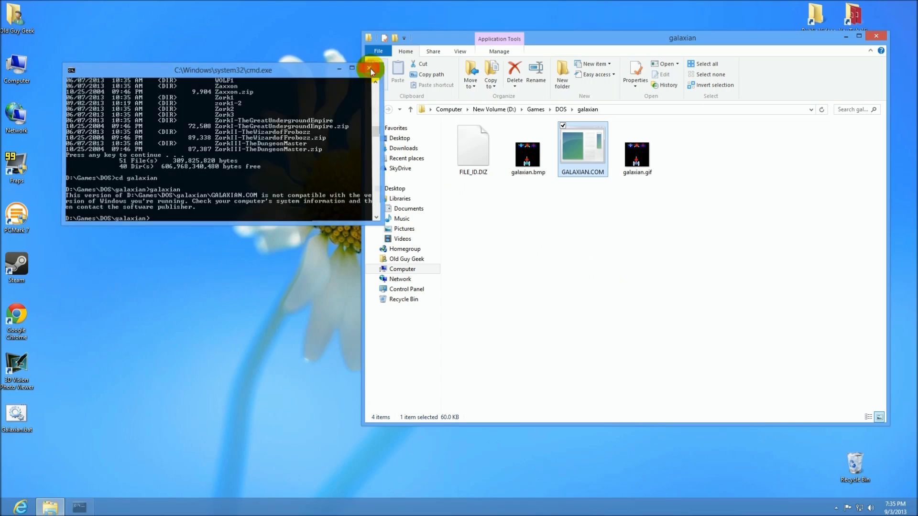
Open dosbox.conf from the DOS\DOSBox-0.74 folder in Notepad and move its window slightly higher.
{"action": "left_click", "coordinate": [561, 109]}
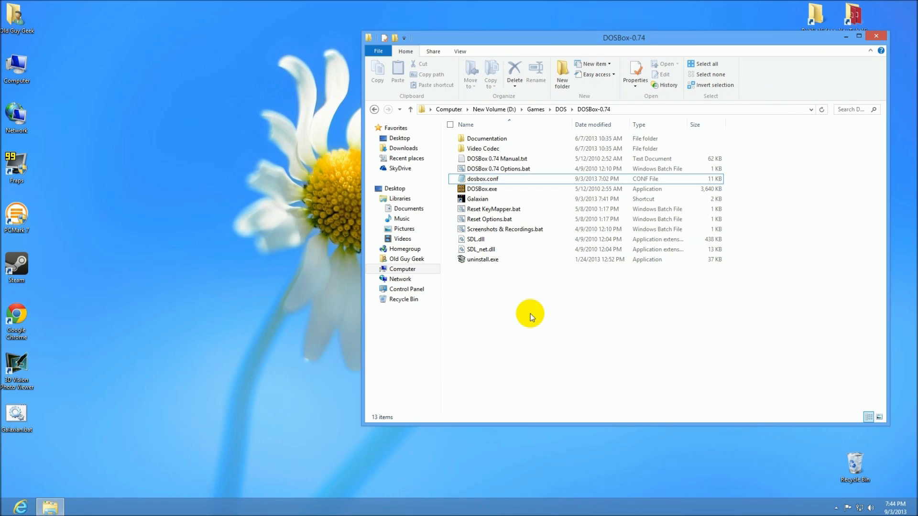
{"action": "double_click", "coordinate": [487, 180]}
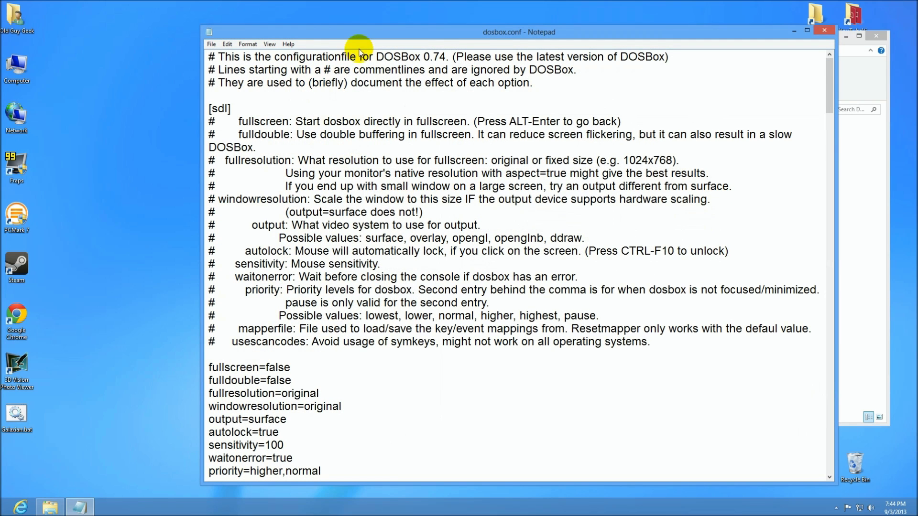
{"action": "left_click_drag", "start_coordinate": [484, 35], "coordinate": [475, 20]}
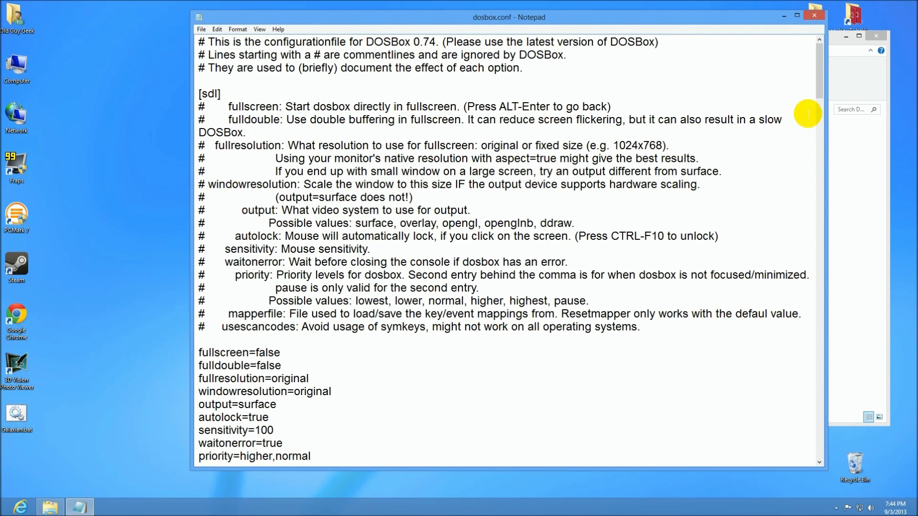
Review the fullscreen, fulldouble, resolution and output settings in the [sdl] section of dosbox.conf.
{"action": "scroll", "coordinate": [824, 88], "scroll_direction": "down", "scroll_amount": 3}
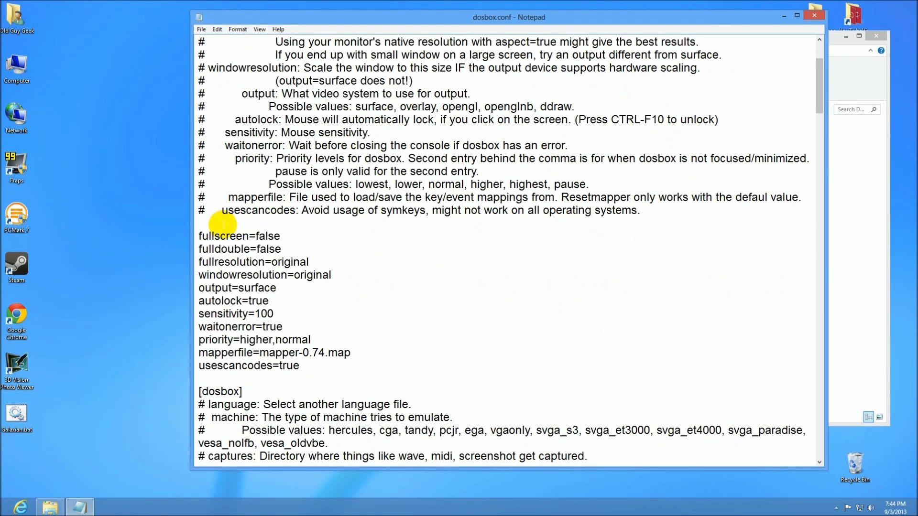
{"action": "left_click_drag", "start_coordinate": [286, 234], "coordinate": [260, 234]}
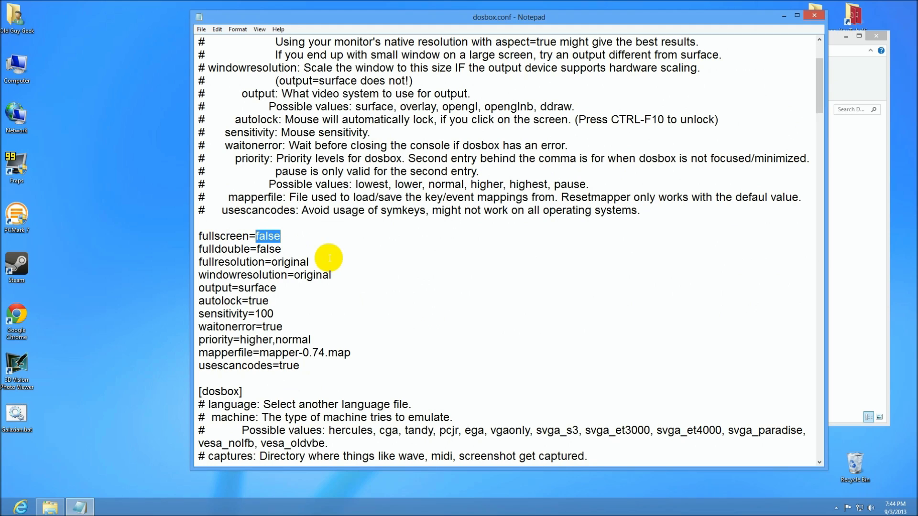
{"action": "left_click_drag", "start_coordinate": [287, 249], "coordinate": [255, 249]}
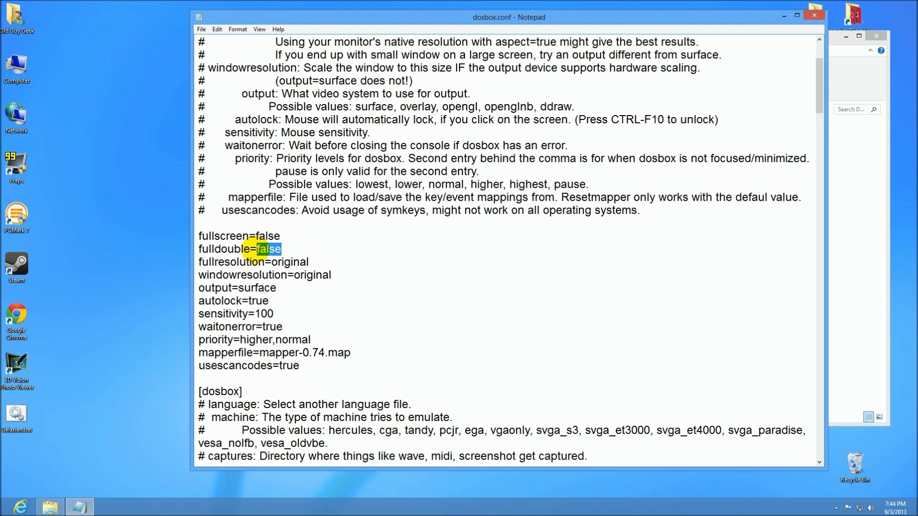
{"action": "left_click_drag", "start_coordinate": [309, 262], "coordinate": [349, 274]}
{"action": "left_click", "coordinate": [321, 290]}
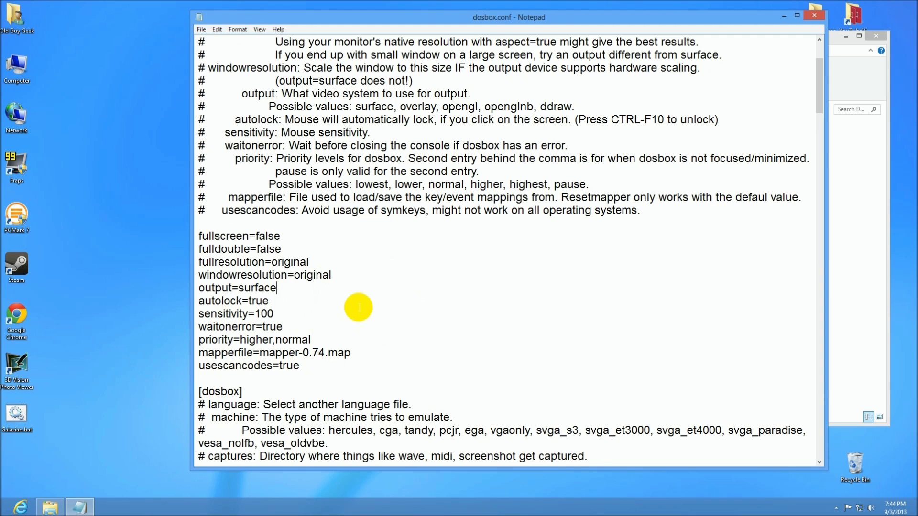
Review the [render] and [cpu] sections, highlighting the CTRL-F11/CTRL-F12 cycle key combination and the core setting.
{"action": "left_click_drag", "start_coordinate": [821, 101], "coordinate": [818, 161]}
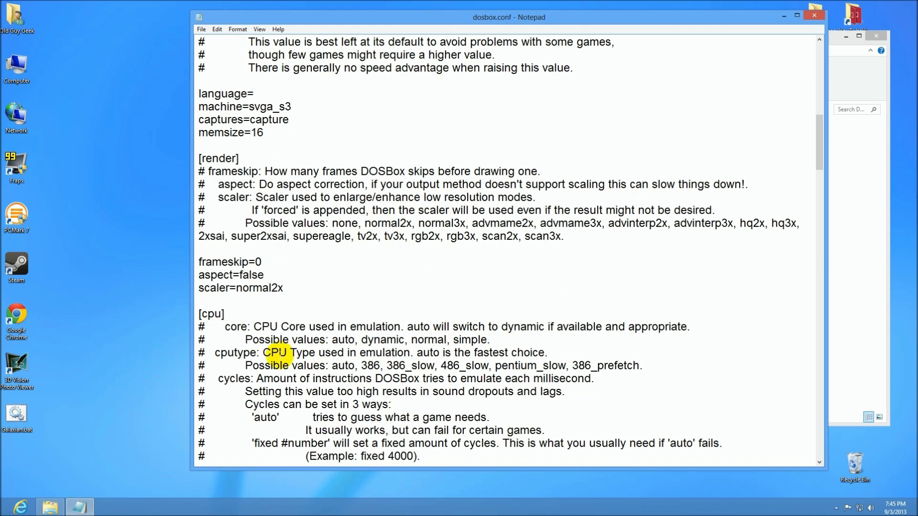
{"action": "left_click_drag", "start_coordinate": [821, 159], "coordinate": [820, 176]}
{"action": "left_click_drag", "start_coordinate": [545, 371], "coordinate": [649, 376]}
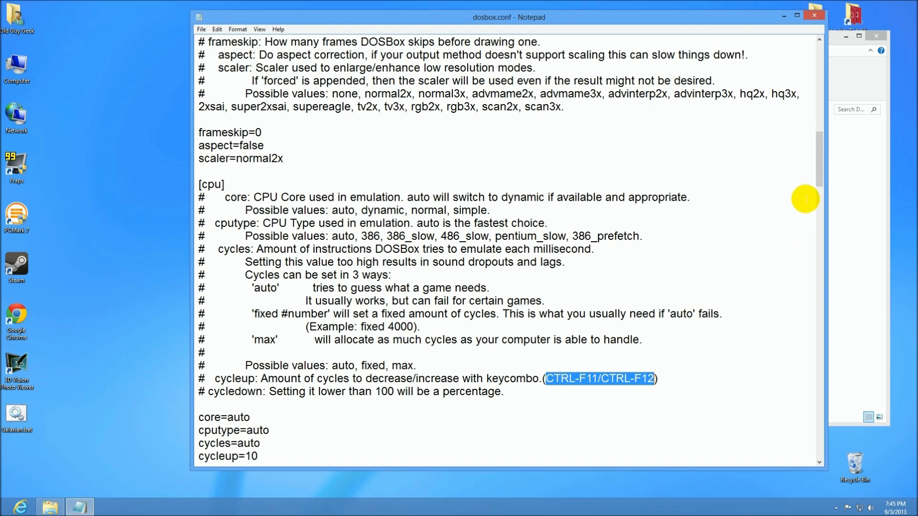
{"action": "left_click_drag", "start_coordinate": [824, 174], "coordinate": [800, 195]}
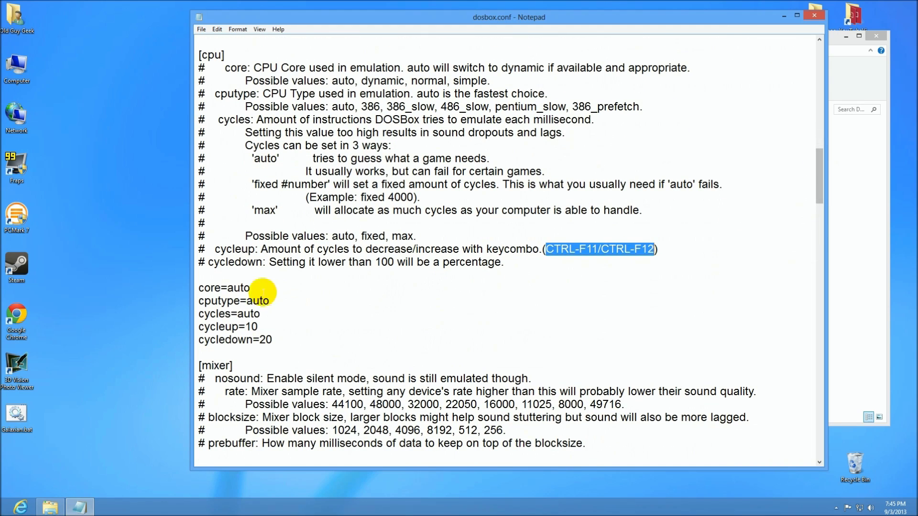
{"action": "left_click_drag", "start_coordinate": [250, 287], "coordinate": [206, 287]}
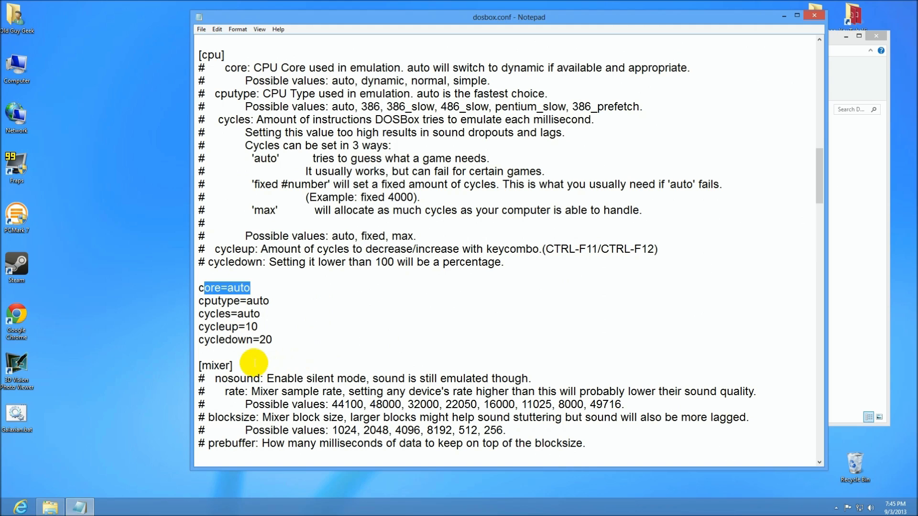
{"action": "left_click", "coordinate": [237, 366]}
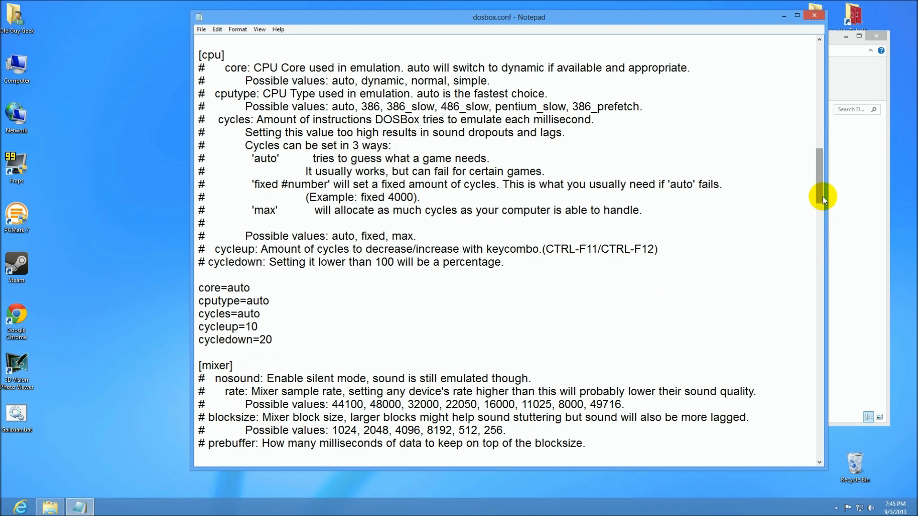
Review the [mixer] and [midi] sections of dosbox.conf, highlighting the MPU-401 option description.
{"action": "left_click_drag", "start_coordinate": [822, 196], "coordinate": [822, 214]}
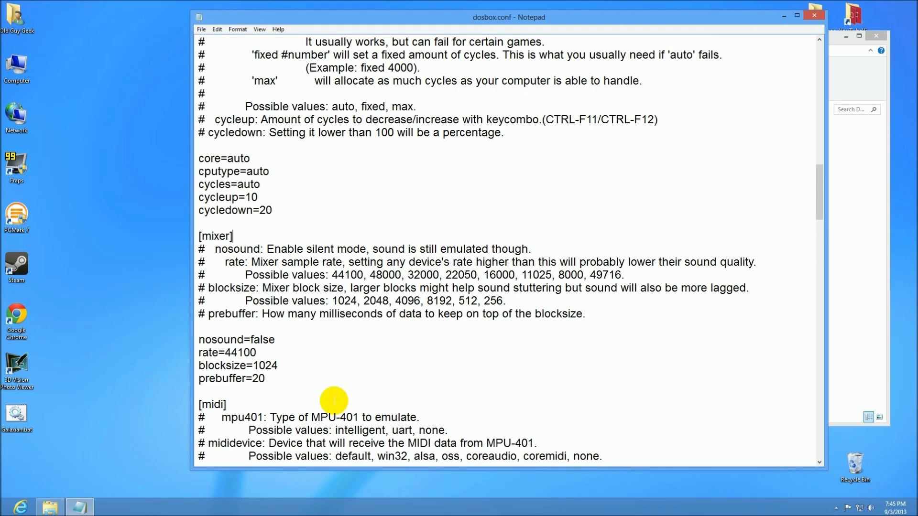
{"action": "left_click_drag", "start_coordinate": [822, 180], "coordinate": [822, 203]}
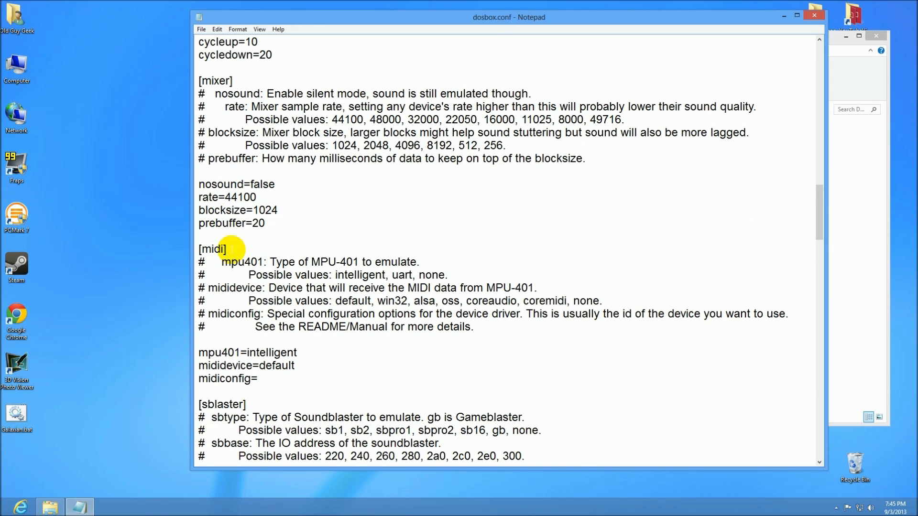
{"action": "left_click_drag", "start_coordinate": [231, 249], "coordinate": [191, 248]}
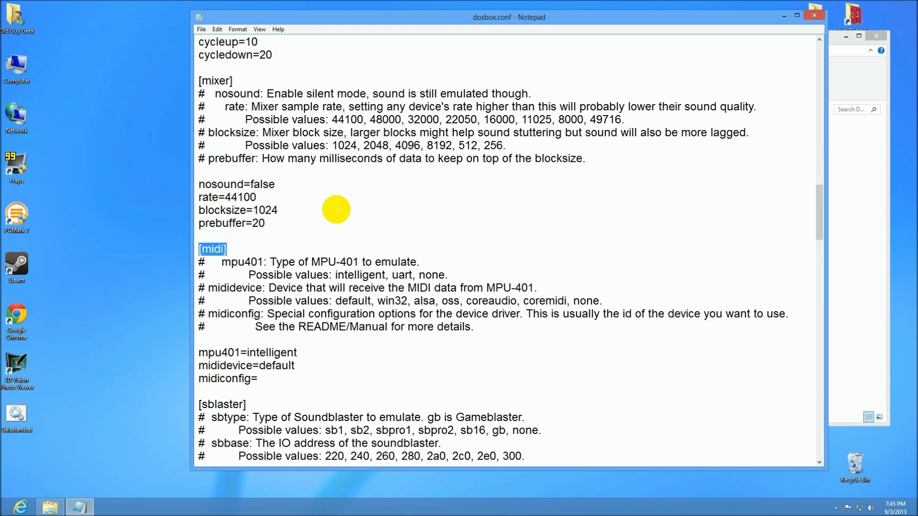
{"action": "left_click_drag", "start_coordinate": [420, 261], "coordinate": [240, 253]}
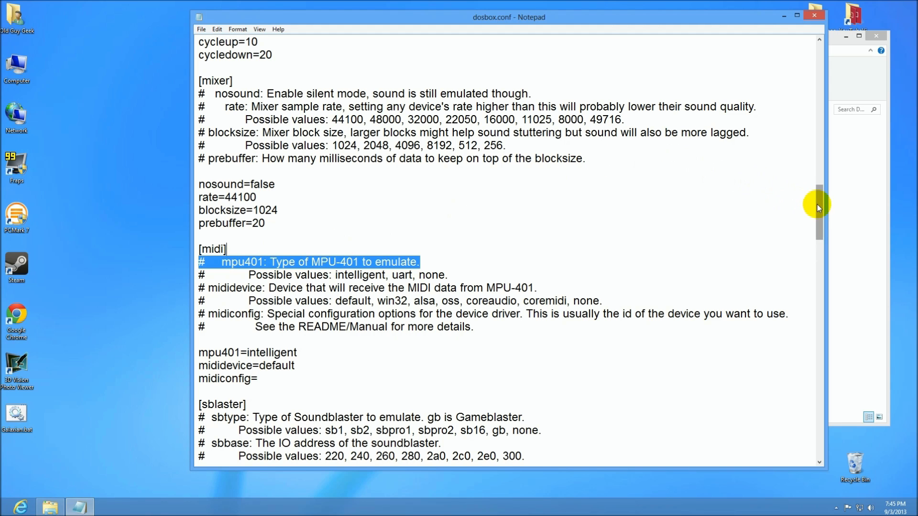
Review the Sound Blaster settings in [sblaster] and the Gravis Ultrasound settings in [gus].
{"action": "left_click_drag", "start_coordinate": [818, 205], "coordinate": [816, 235]}
{"action": "left_click_drag", "start_coordinate": [201, 184], "coordinate": [247, 184]}
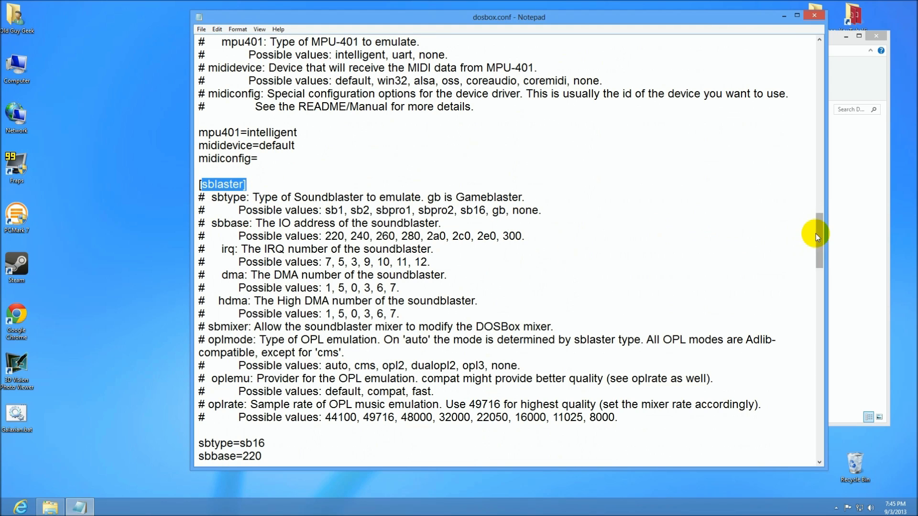
{"action": "left_click_drag", "start_coordinate": [815, 232], "coordinate": [817, 252]}
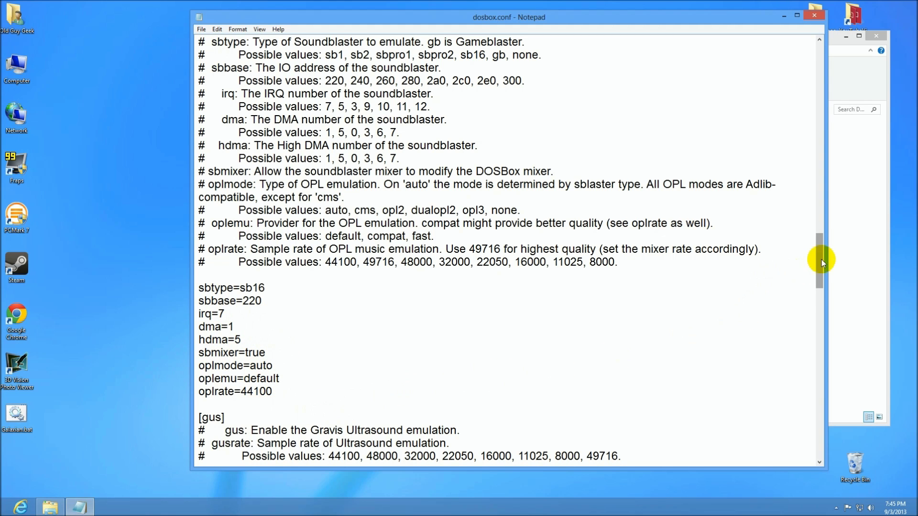
{"action": "left_click_drag", "start_coordinate": [820, 259], "coordinate": [815, 284]}
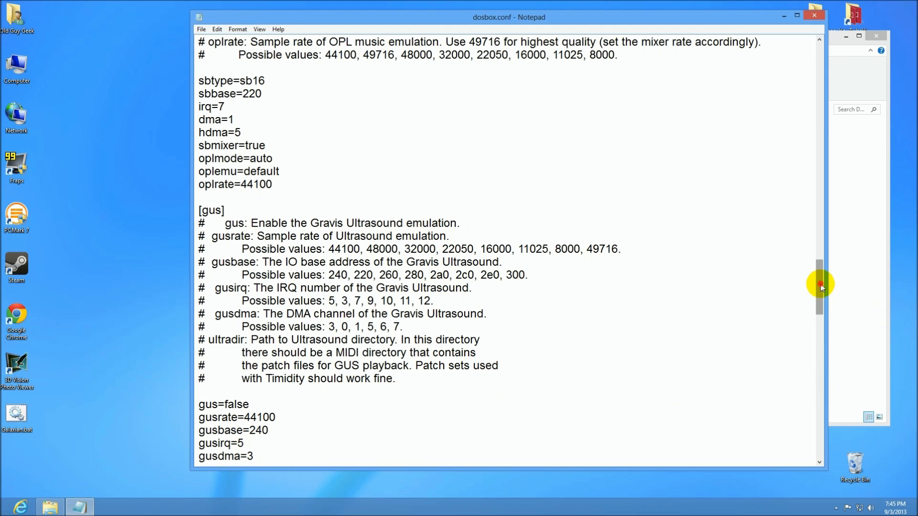
Review the [speaker], [joystick] and [serial] sections of dosbox.conf.
{"action": "left_click_drag", "start_coordinate": [822, 286], "coordinate": [818, 331]}
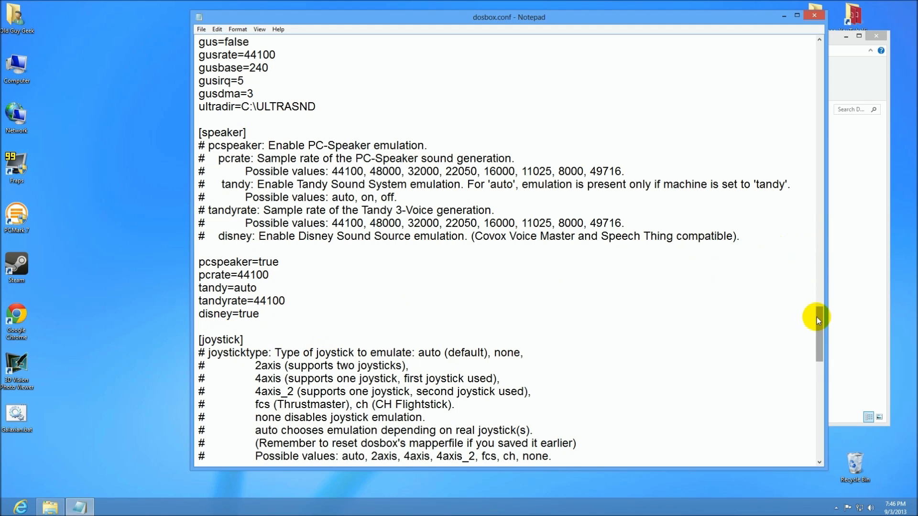
{"action": "left_click_drag", "start_coordinate": [816, 317], "coordinate": [819, 373]}
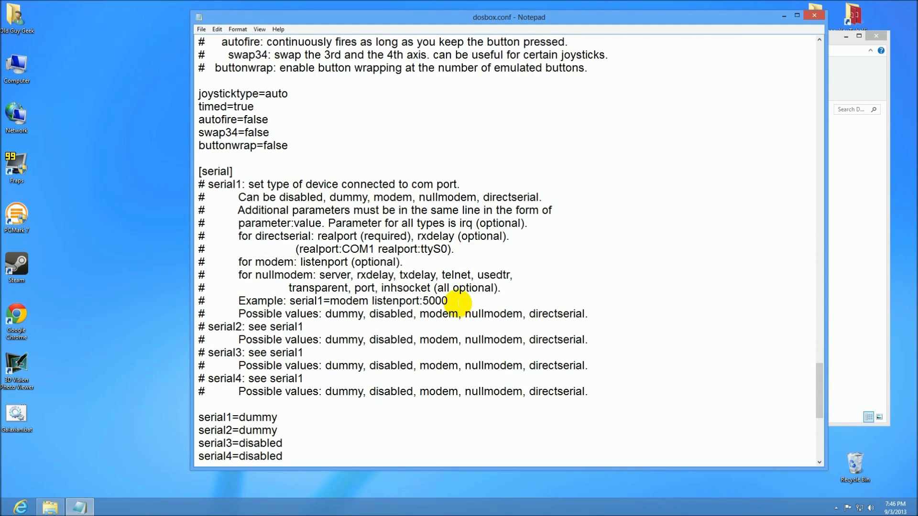
{"action": "left_click_drag", "start_coordinate": [454, 300], "coordinate": [206, 170]}
{"action": "left_click", "coordinate": [397, 289]}
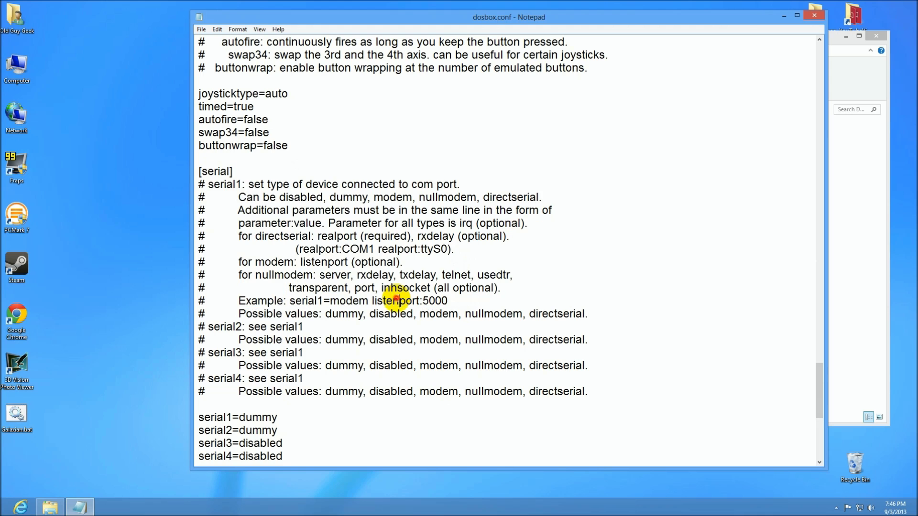
Review the xms, ems and umb memory settings in [dos] and the mount c: d:\games\dos and c: lines in [autoexec].
{"action": "left_click_drag", "start_coordinate": [817, 377], "coordinate": [819, 414]}
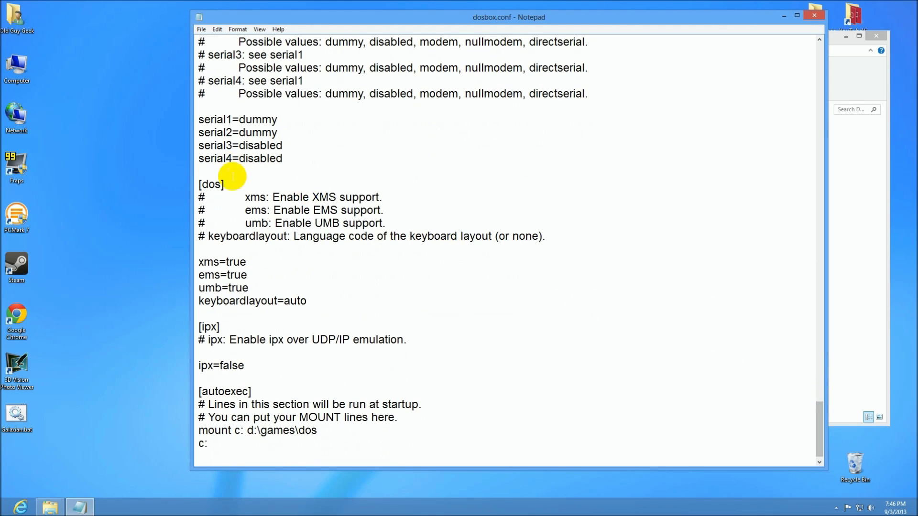
{"action": "left_click_drag", "start_coordinate": [406, 237], "coordinate": [241, 196]}
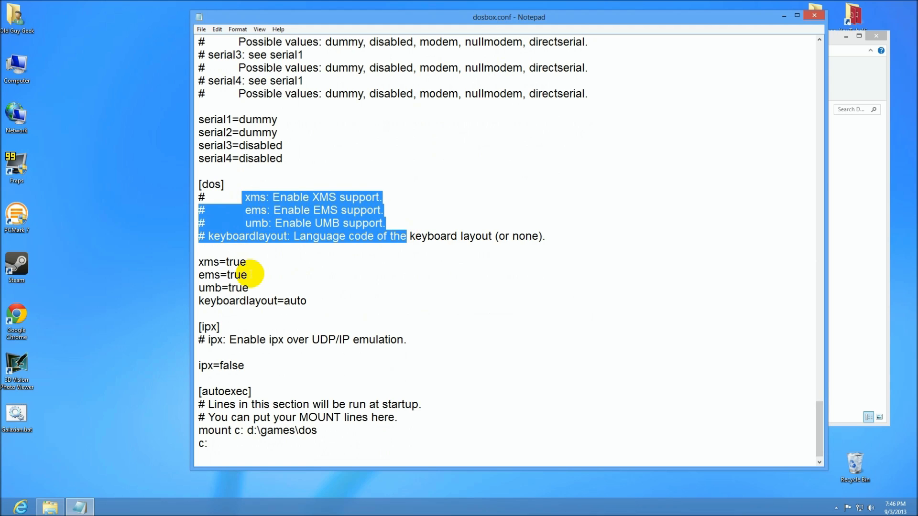
{"action": "left_click_drag", "start_coordinate": [252, 277], "coordinate": [198, 262]}
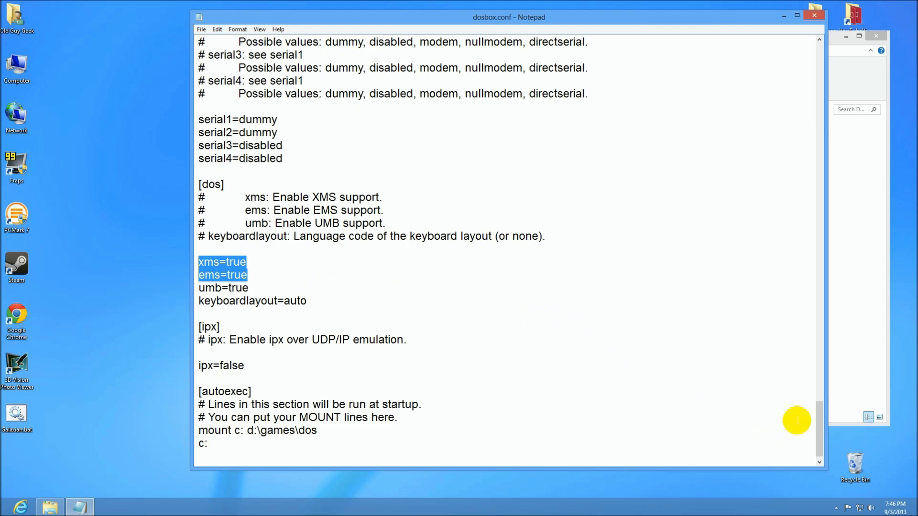
{"action": "left_click_drag", "start_coordinate": [818, 410], "coordinate": [818, 423]}
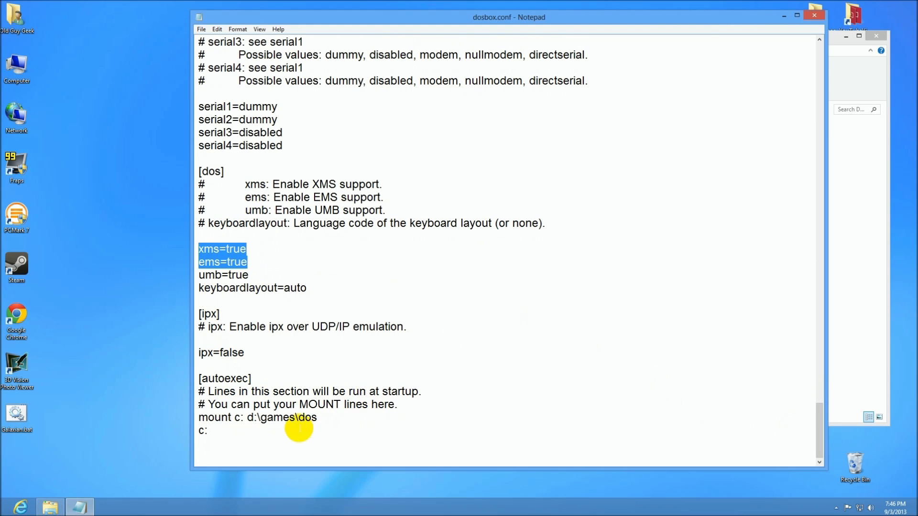
{"action": "left_click_drag", "start_coordinate": [221, 431], "coordinate": [187, 416]}
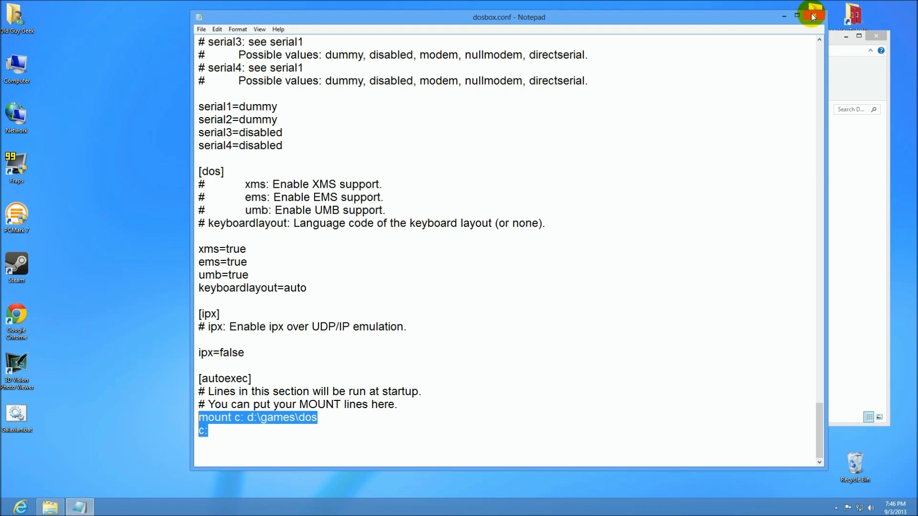
{"action": "left_click_drag", "start_coordinate": [252, 273], "coordinate": [198, 246]}
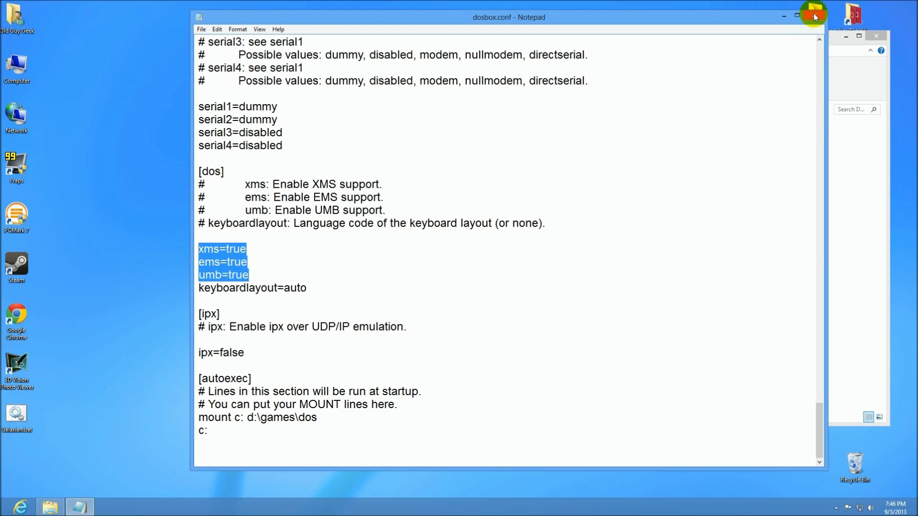
Close dosbox.conf and launch DOSBox.exe from the DOSBox-0.74 folder.
{"action": "left_click", "coordinate": [819, 56]}
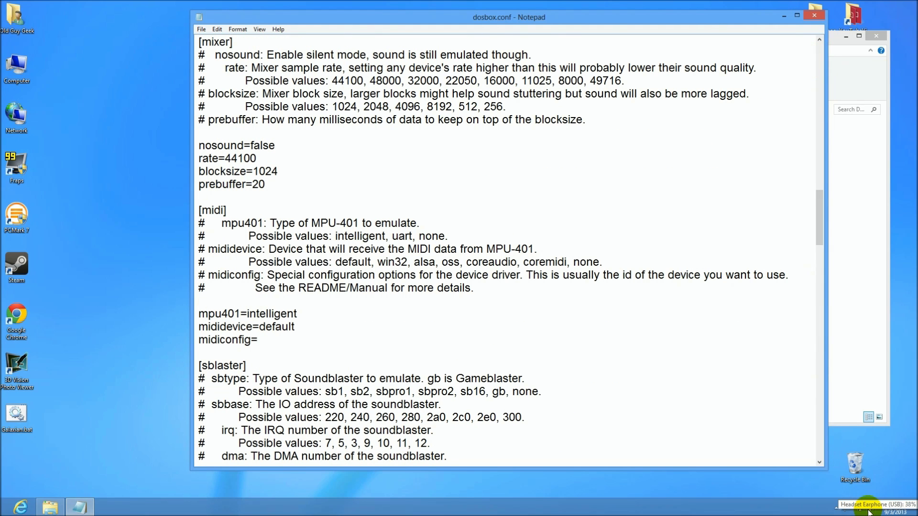
{"action": "left_click", "coordinate": [814, 16]}
{"action": "double_click", "coordinate": [481, 190]}
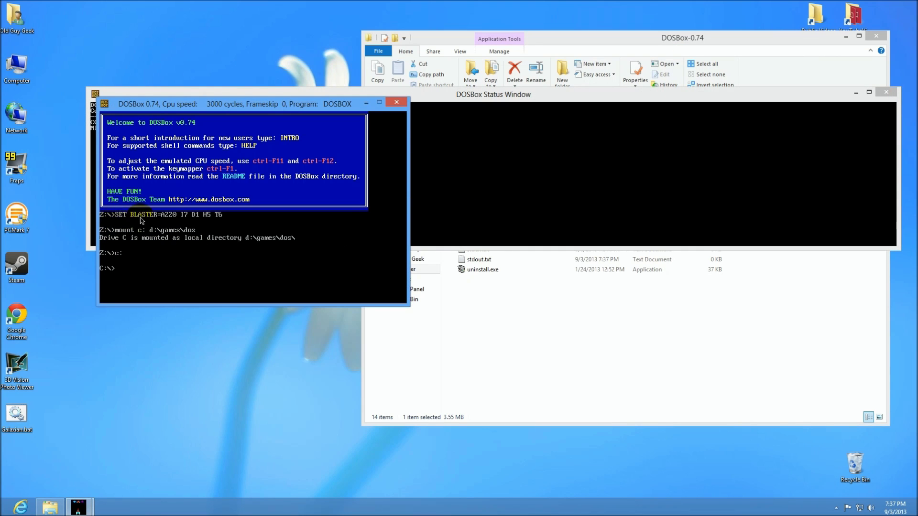
{"action": "left_click", "coordinate": [221, 217]}
Open the parent DOS folder in File Explorer and list DOSBox's C: drive page by page with dir/p for comparison.
{"action": "left_click", "coordinate": [624, 34]}
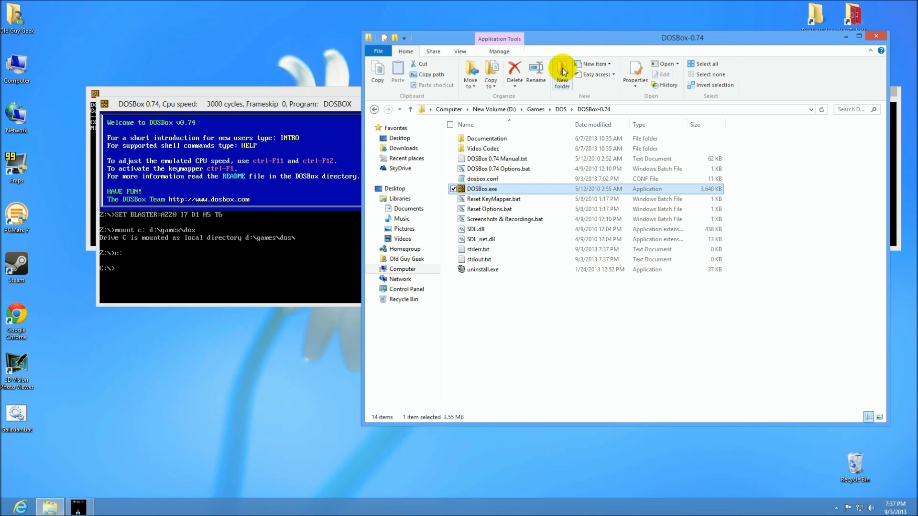
{"action": "left_click", "coordinate": [561, 109]}
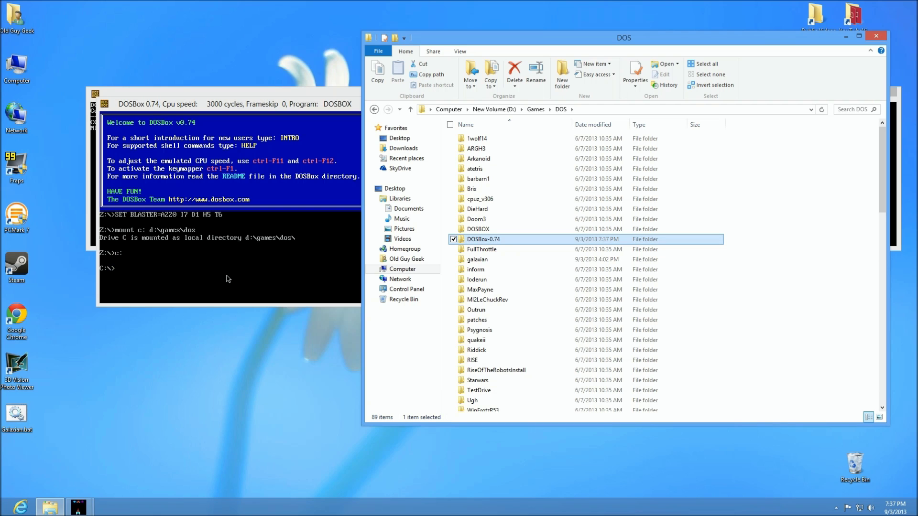
{"action": "key", "text": "d"}
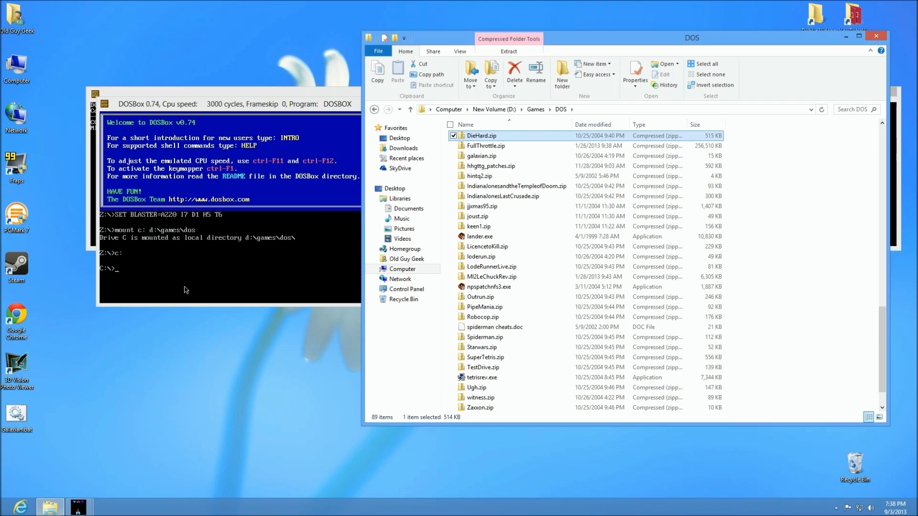
{"action": "left_click", "coordinate": [176, 266]}
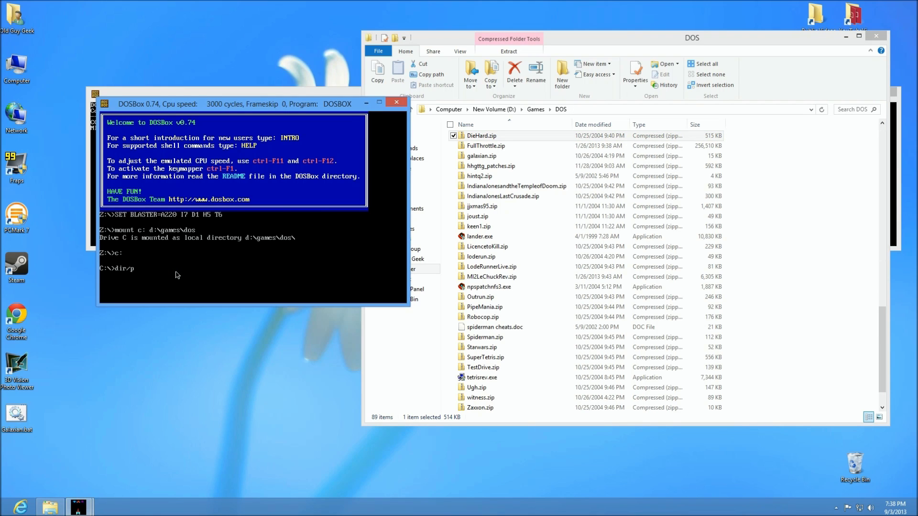
{"action": "key", "text": "Return"}
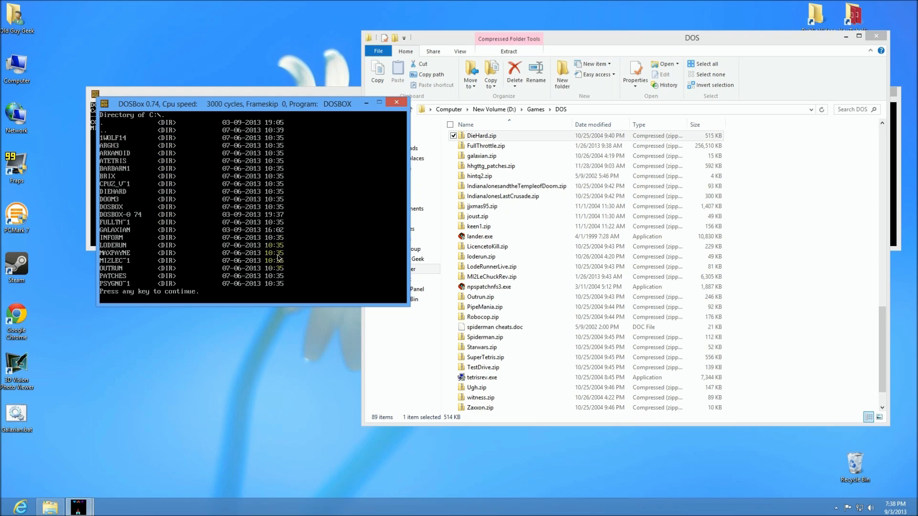
{"action": "key", "text": "space"}
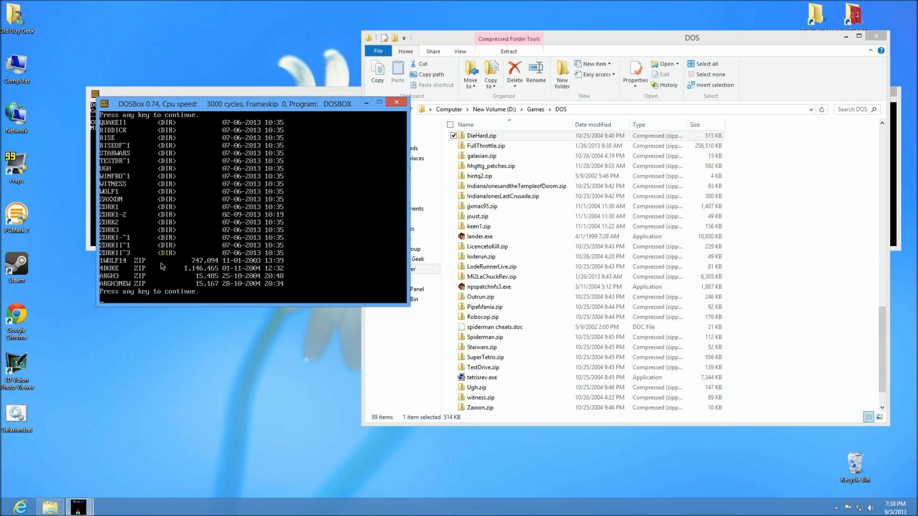
{"action": "key", "text": "space"}
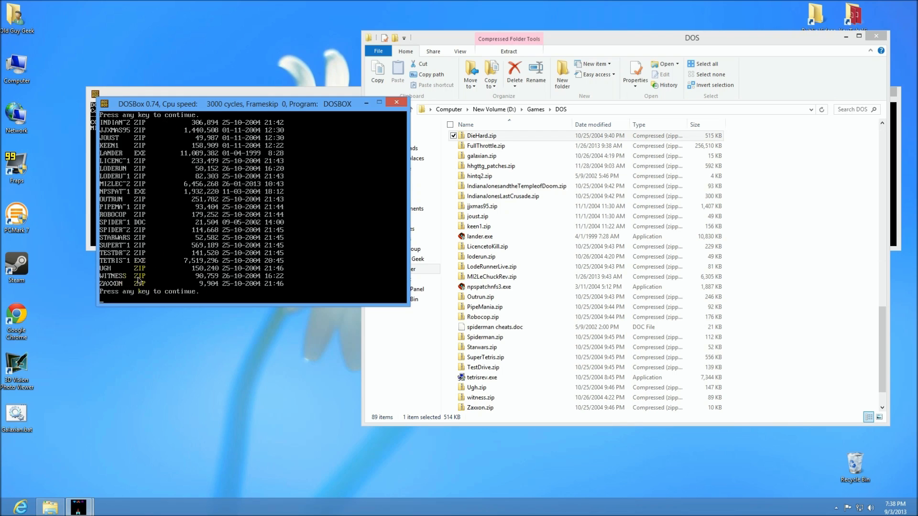
{"action": "key", "text": "space"}
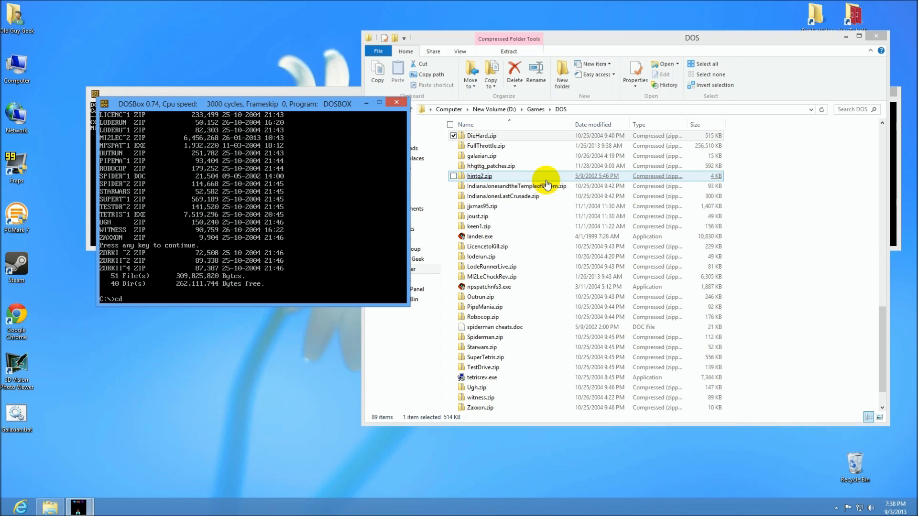
Change to the galaxian directory at the DOSBox prompt and launch the galaxian program.
{"action": "type", "text": "cd galaxian"}
{"action": "key", "text": "Return"}
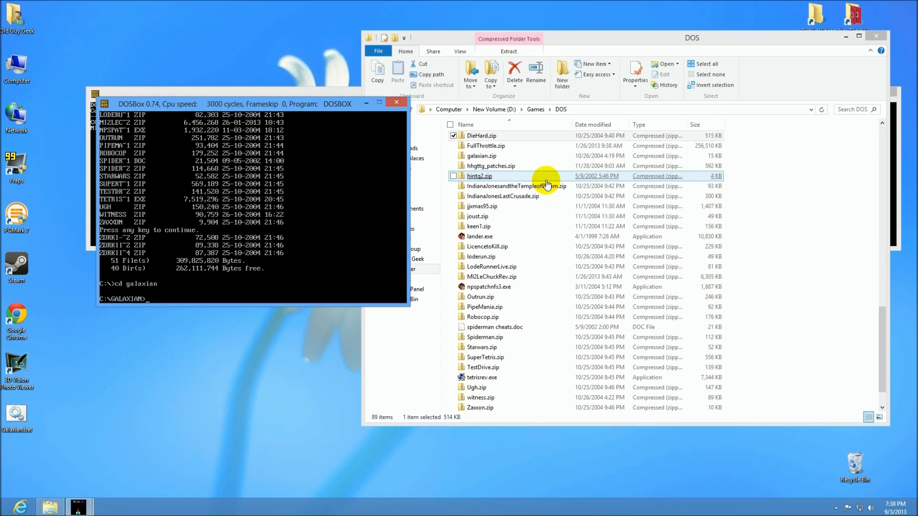
{"action": "type", "text": "galaxian"}
{"action": "key", "text": "Return"}
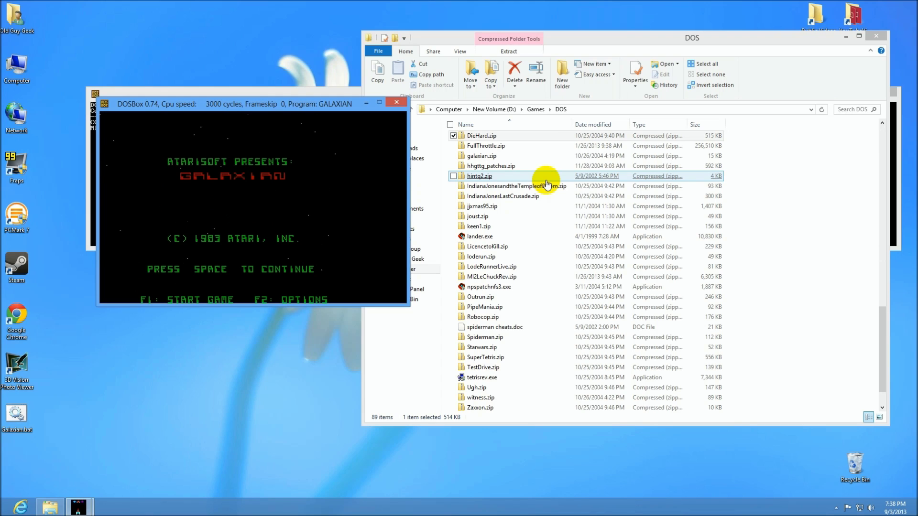
Continue past the Galaxian title screen to start a one-player game, and close DOSBox.
{"action": "key", "text": "space"}
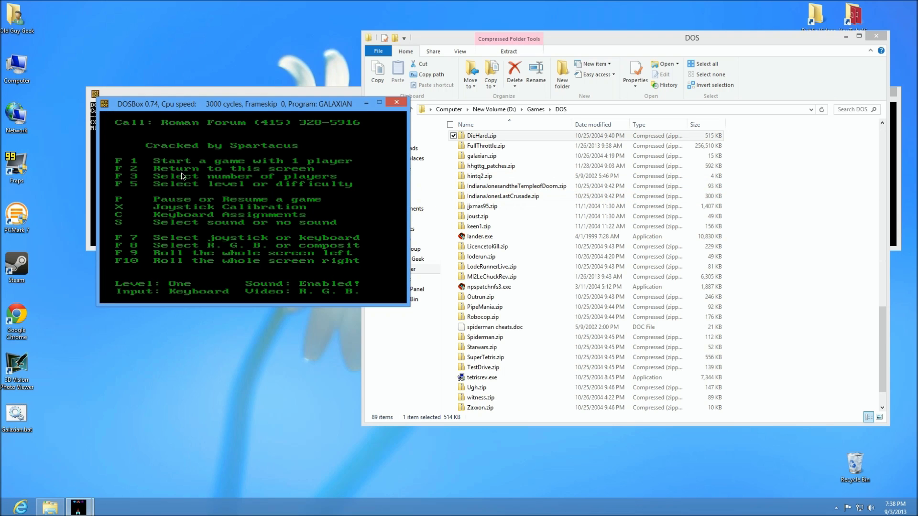
{"action": "key", "text": "F1"}
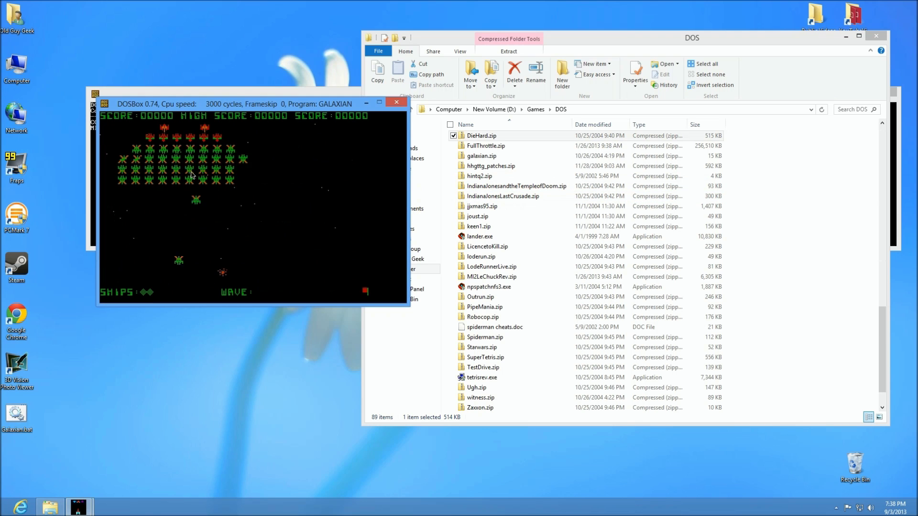
{"action": "left_click", "coordinate": [396, 102]}
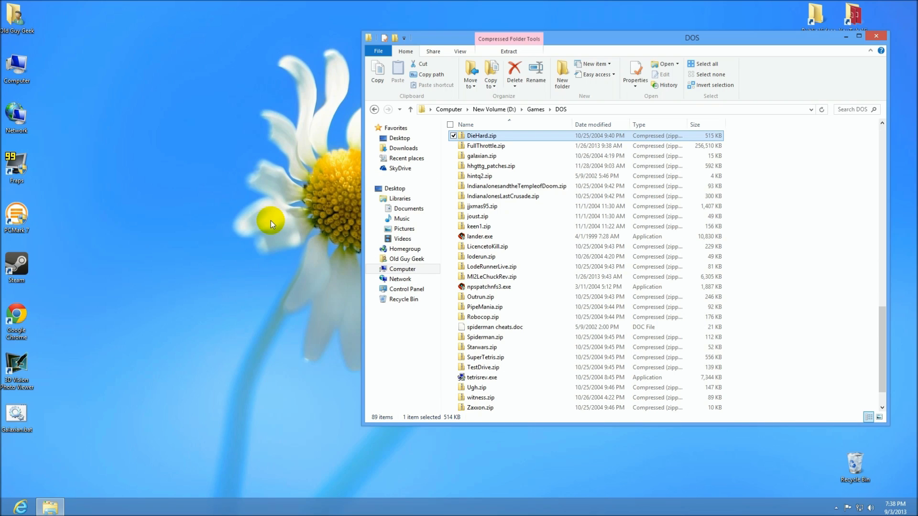
Open the DOSBox-0.74 folder in the DOS games folder and create a shortcut to DOSBox.exe there.
{"action": "left_click", "coordinate": [881, 136]}
{"action": "left_click", "coordinate": [880, 139]}
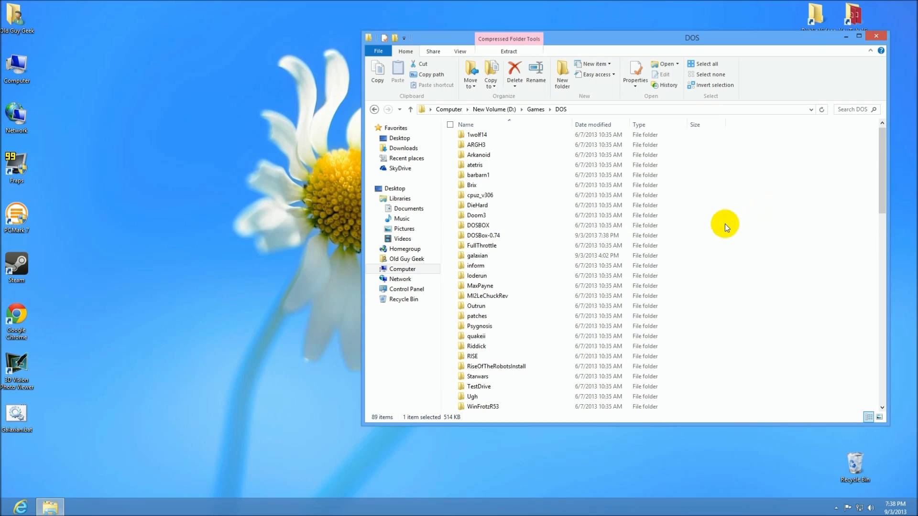
{"action": "double_click", "coordinate": [493, 238]}
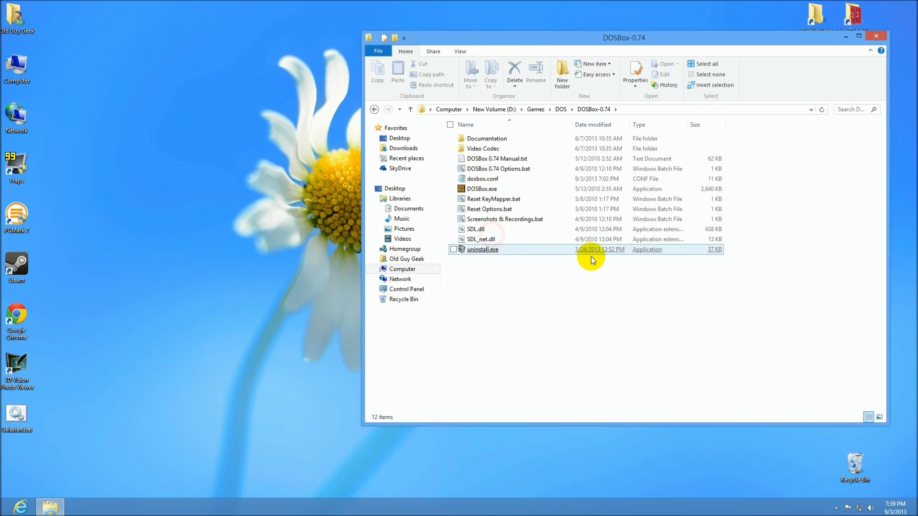
{"action": "right_click", "coordinate": [488, 192]}
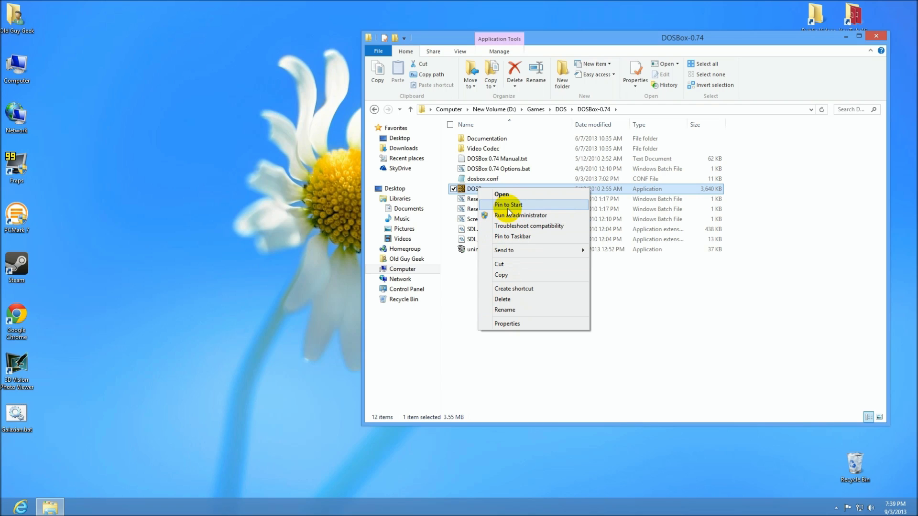
{"action": "left_click", "coordinate": [463, 282]}
{"action": "left_click", "coordinate": [489, 190]}
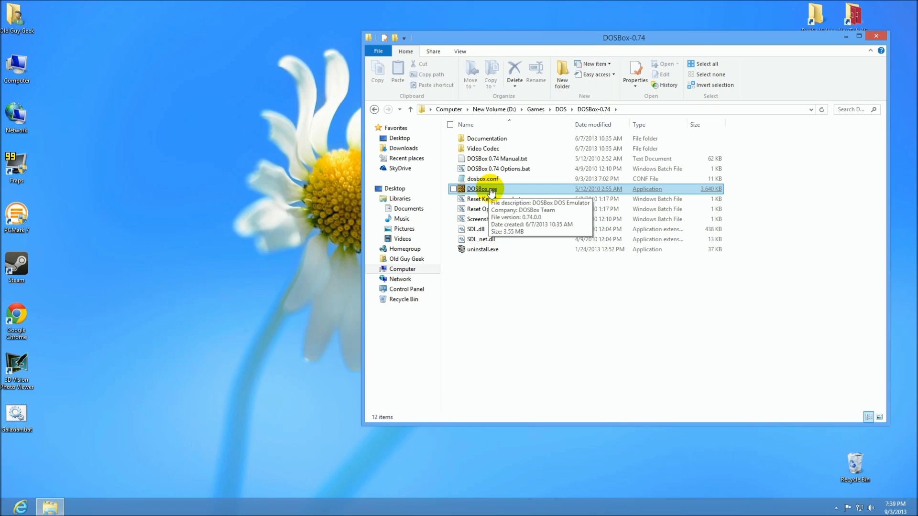
{"action": "right_click", "coordinate": [491, 189]}
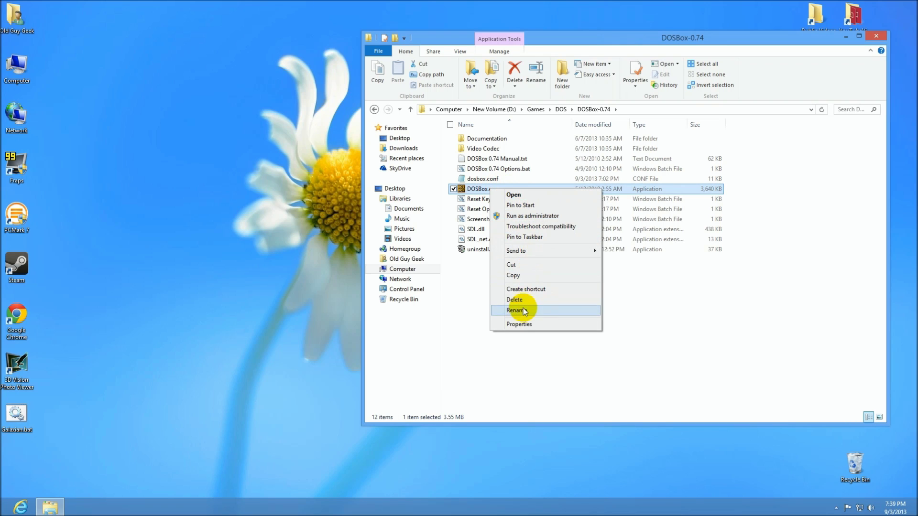
{"action": "left_click", "coordinate": [526, 289]}
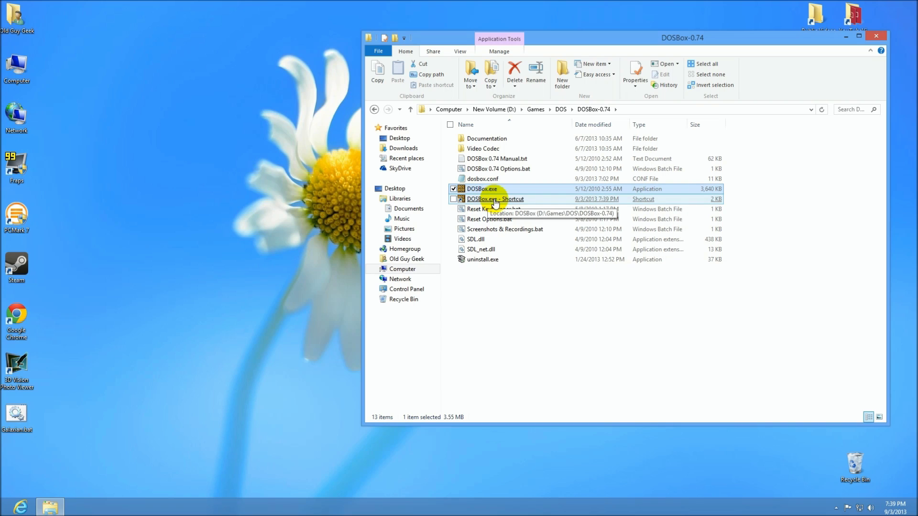
Rename the new DOSBox.exe shortcut as Galaxian.
{"action": "right_click", "coordinate": [494, 200]}
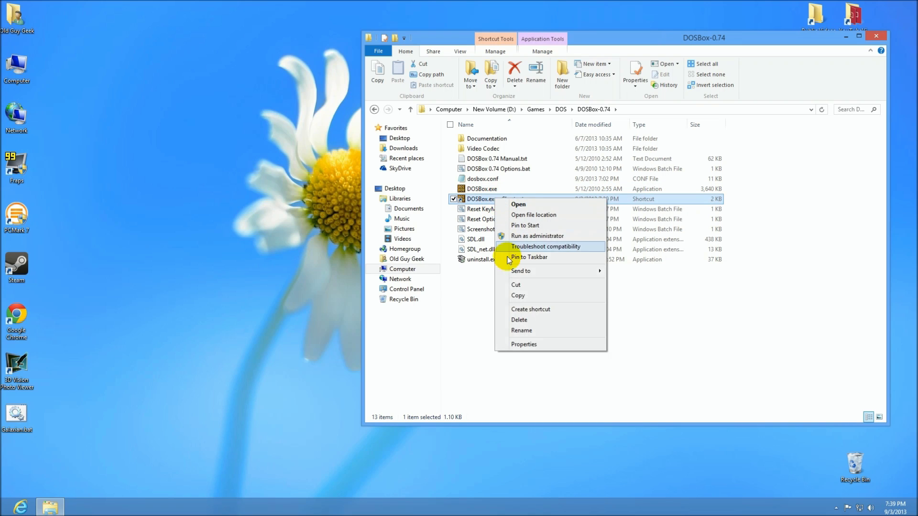
{"action": "left_click", "coordinate": [518, 331]}
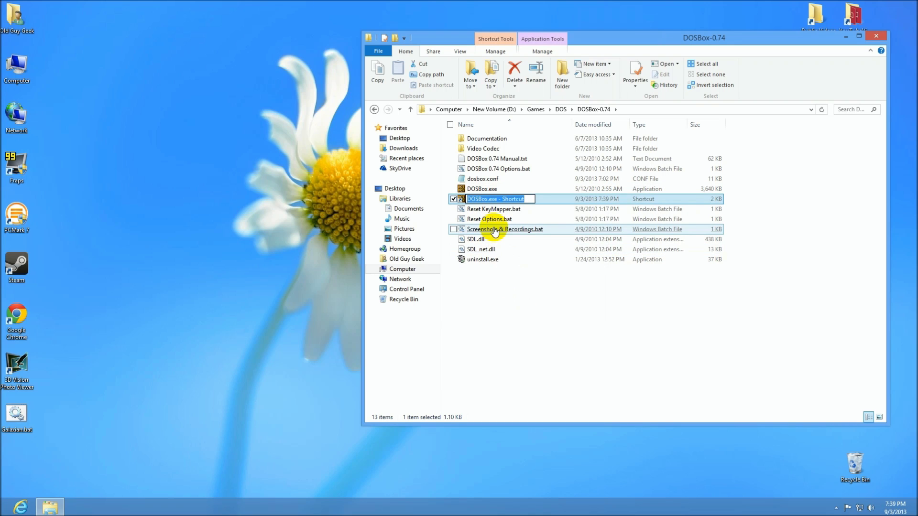
{"action": "type", "text": "Galaxian"}
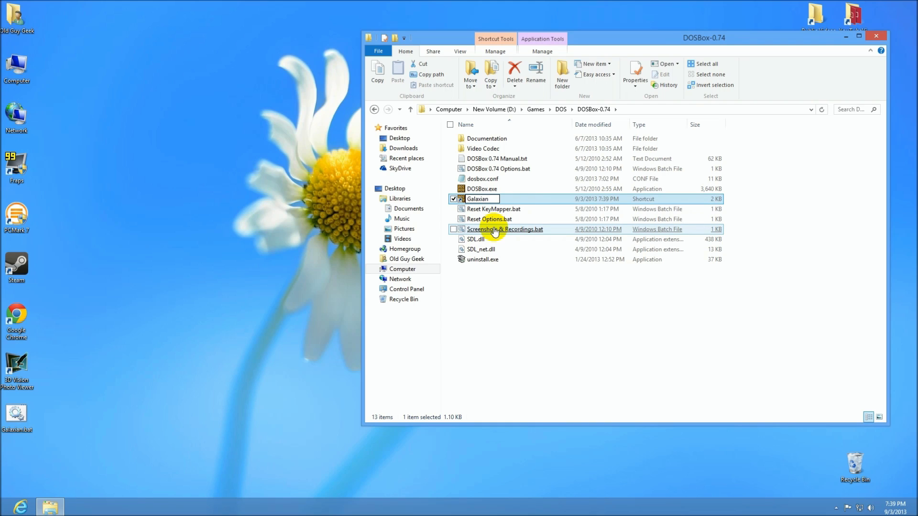
{"action": "key", "text": "Return"}
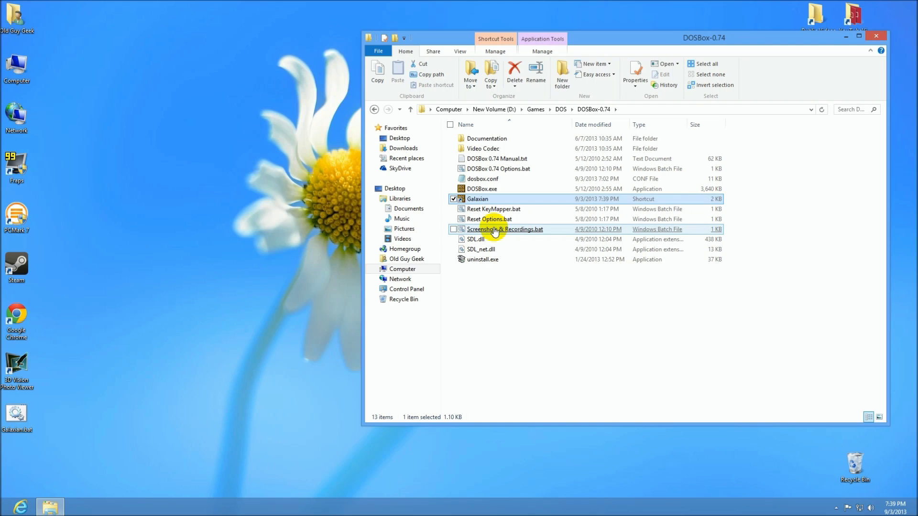
Append -c galaxian\galaxian after DOSBox.exe in the target of the Galaxian shortcut's properties.
{"action": "right_click", "coordinate": [486, 201]}
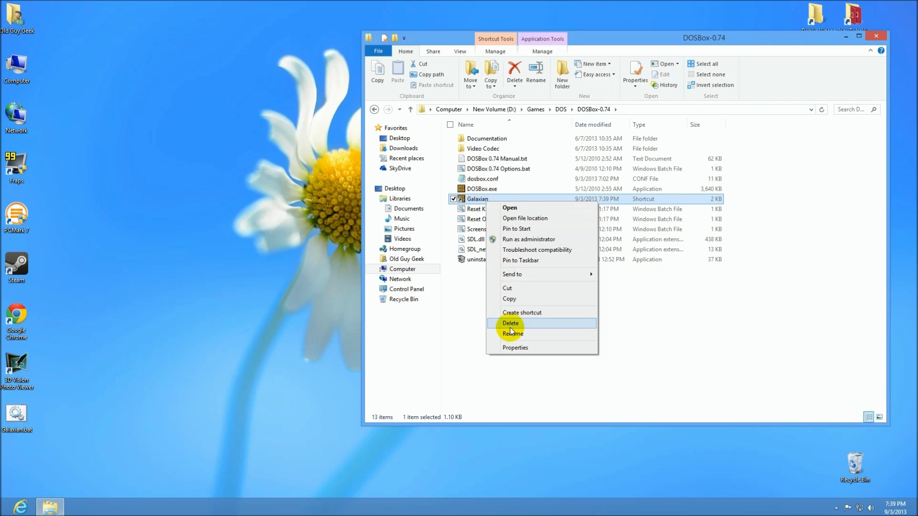
{"action": "left_click", "coordinate": [512, 349]}
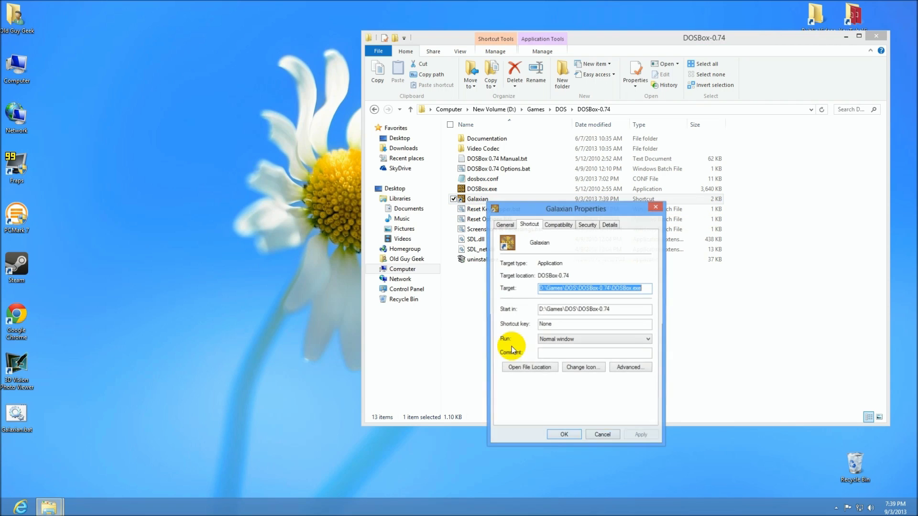
{"action": "left_click_drag", "start_coordinate": [540, 288], "coordinate": [622, 289]}
{"action": "left_click", "coordinate": [616, 288]}
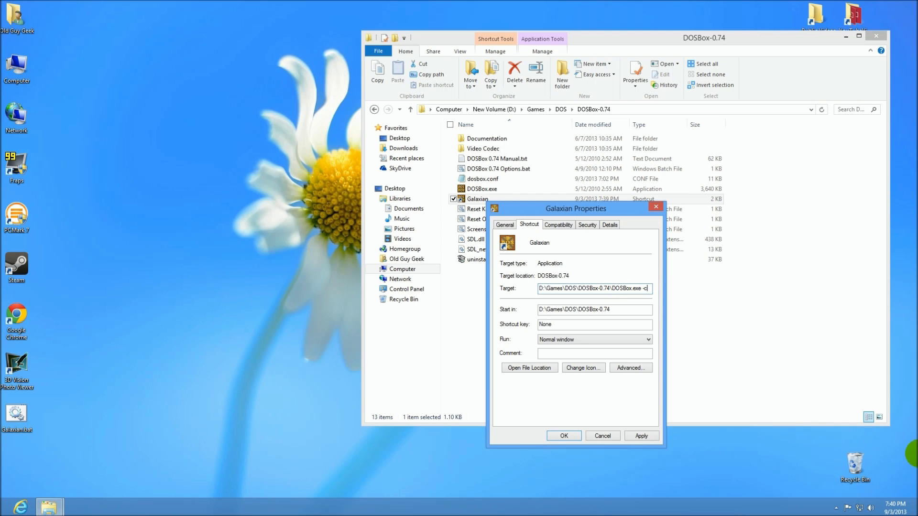
{"action": "type", "text": "-c galaxain"}
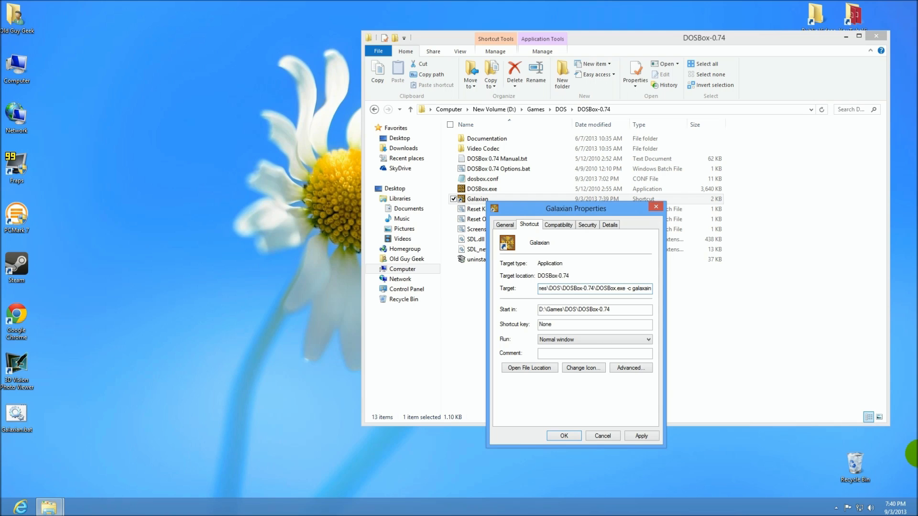
{"action": "key", "text": "BackSpace"}
{"action": "key", "text": "BackSpace"}
{"action": "key", "text": "BackSpace"}
{"action": "type", "text": "ian\\galaxian"}
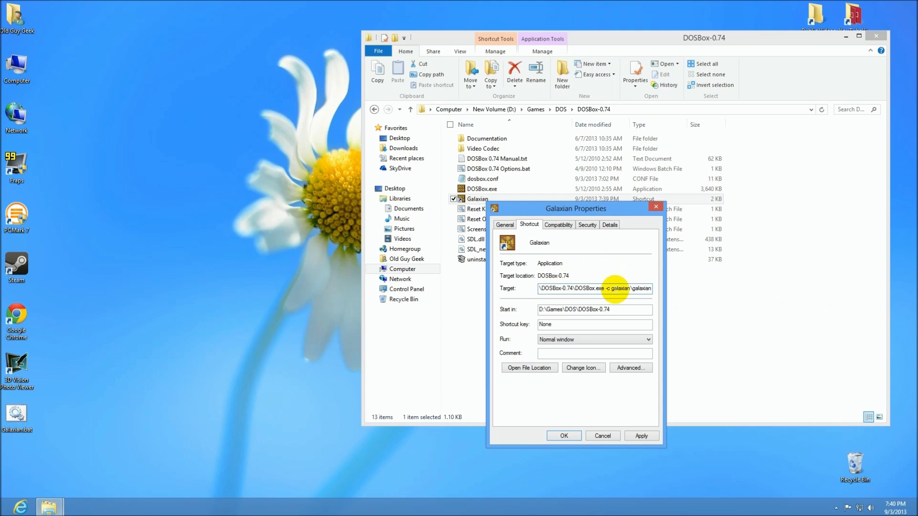
Begin changing the shortcut's icon and browse to D:\Games\DOS\galaxian with all file types shown.
{"action": "left_click", "coordinate": [579, 371]}
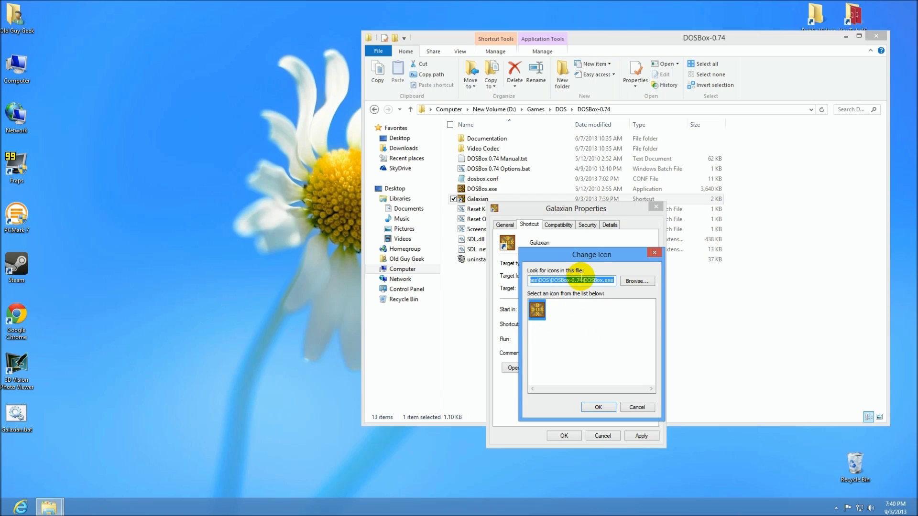
{"action": "left_click_drag", "start_coordinate": [584, 280], "coordinate": [616, 280]}
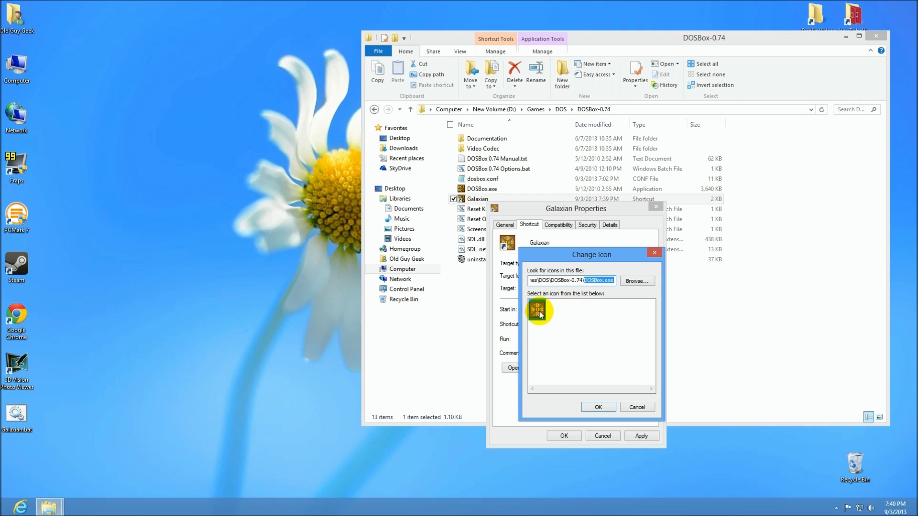
{"action": "left_click", "coordinate": [638, 281]}
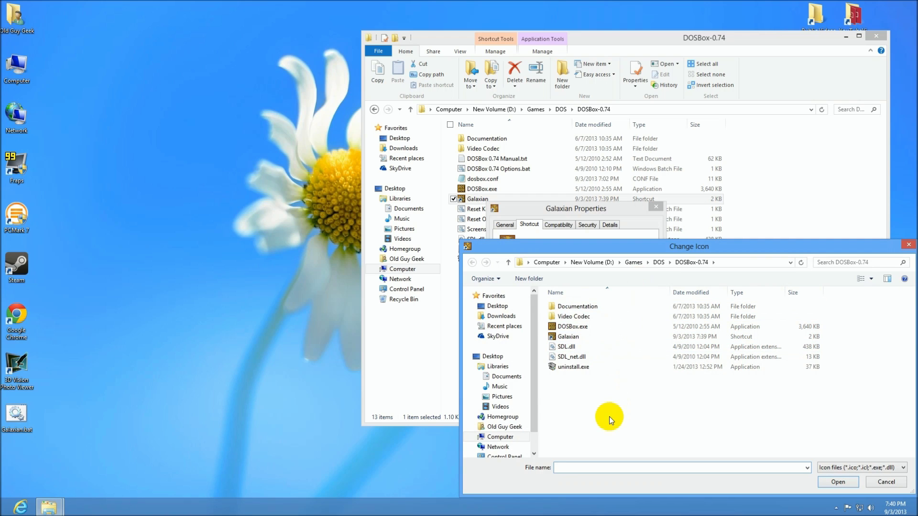
{"action": "left_click", "coordinate": [659, 261]}
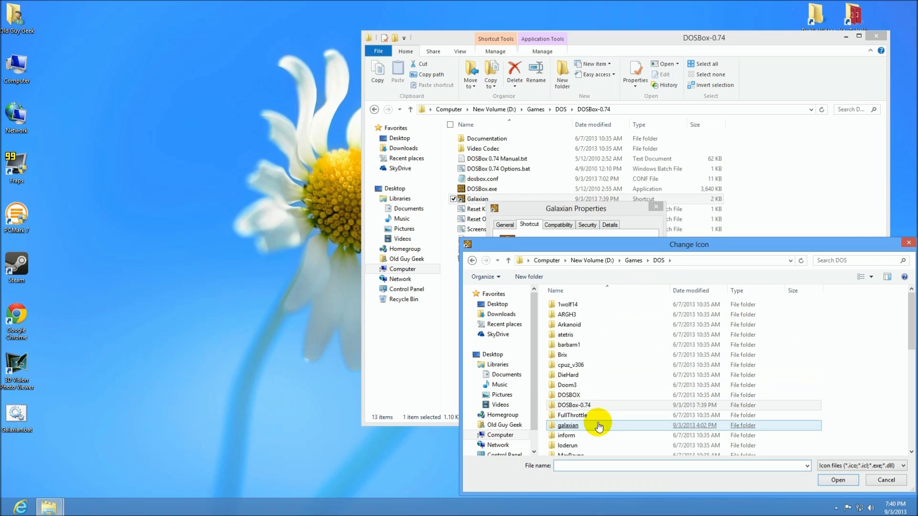
{"action": "double_click", "coordinate": [567, 427]}
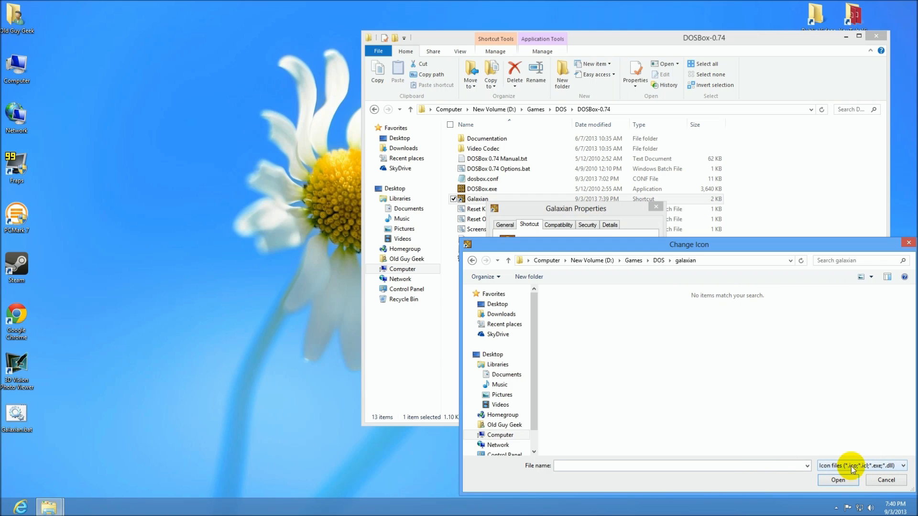
{"action": "left_click", "coordinate": [903, 466]}
{"action": "left_click", "coordinate": [837, 506]}
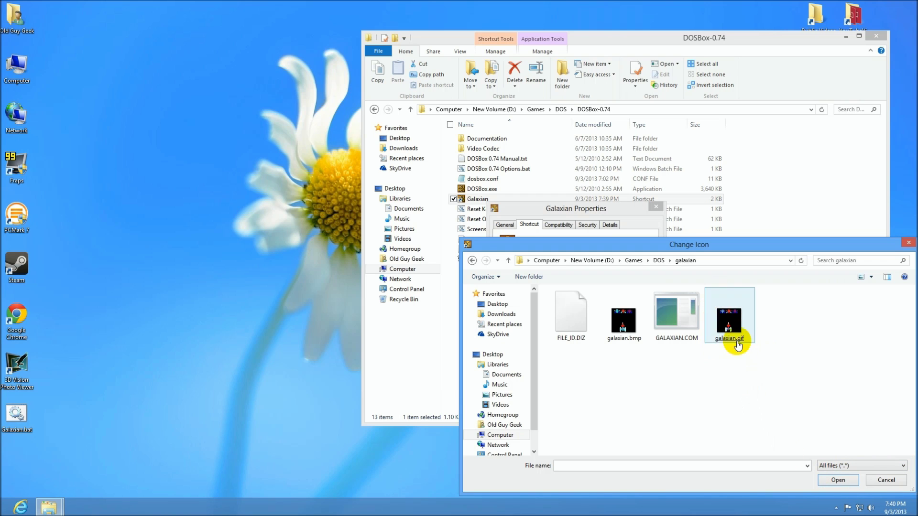
Open galaxian.gif in Paint and save it as the 24-bit bitmap galaxian.bmp, replacing the existing file, and close Paint.
{"action": "left_click", "coordinate": [730, 321]}
{"action": "right_click", "coordinate": [732, 323]}
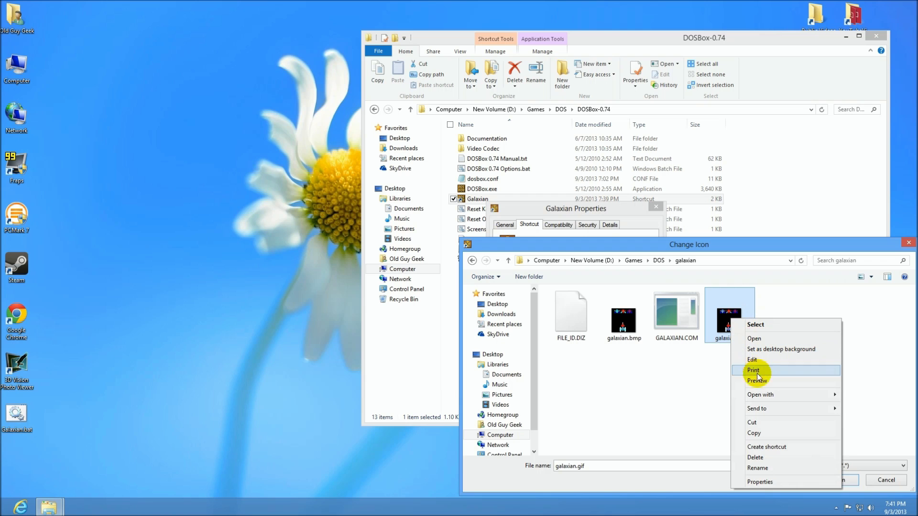
{"action": "mouse_move", "coordinate": [756, 397]}
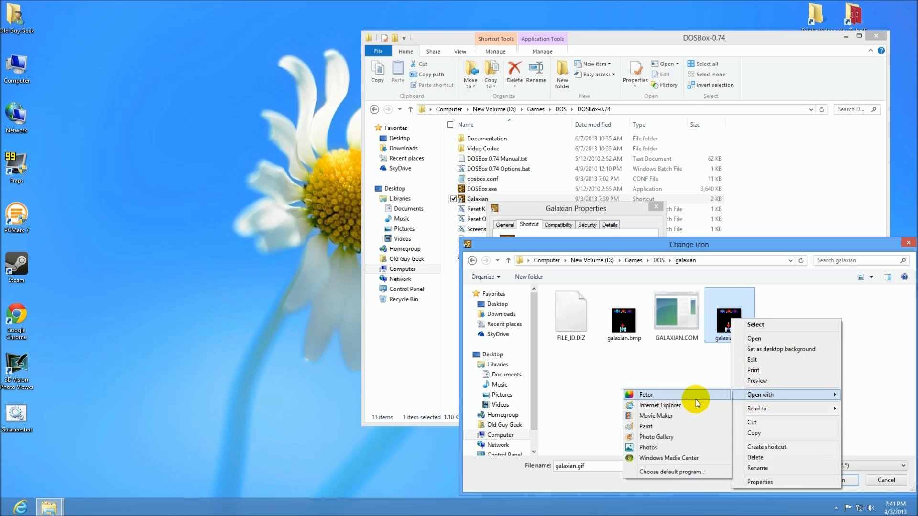
{"action": "left_click", "coordinate": [651, 426]}
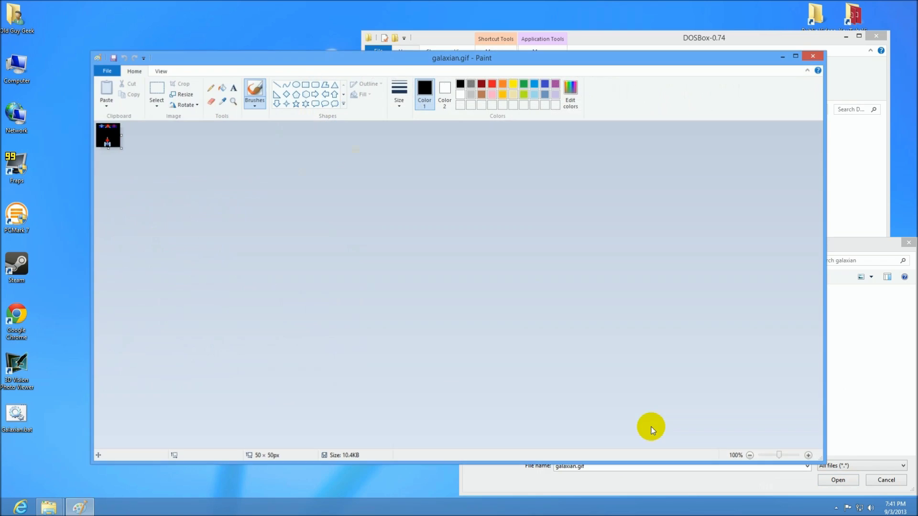
{"action": "left_click", "coordinate": [106, 74]}
{"action": "mouse_move", "coordinate": [117, 152]}
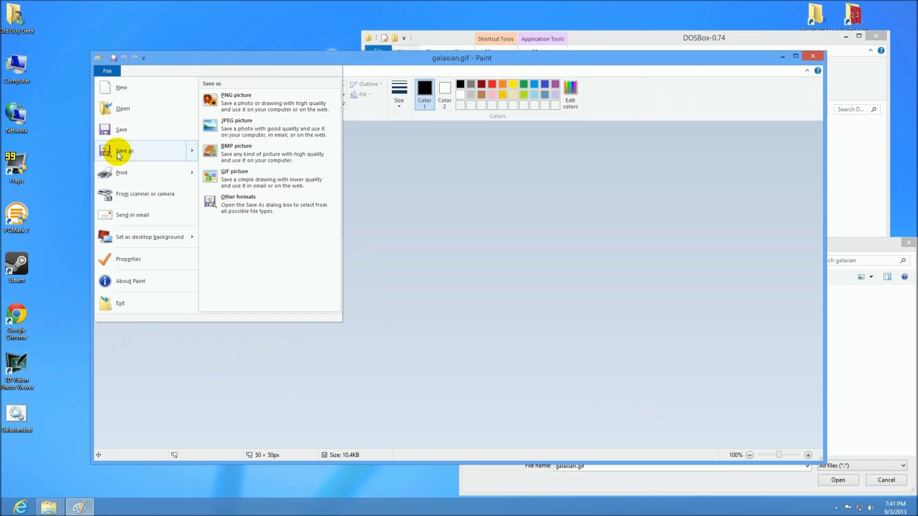
{"action": "left_click", "coordinate": [245, 153]}
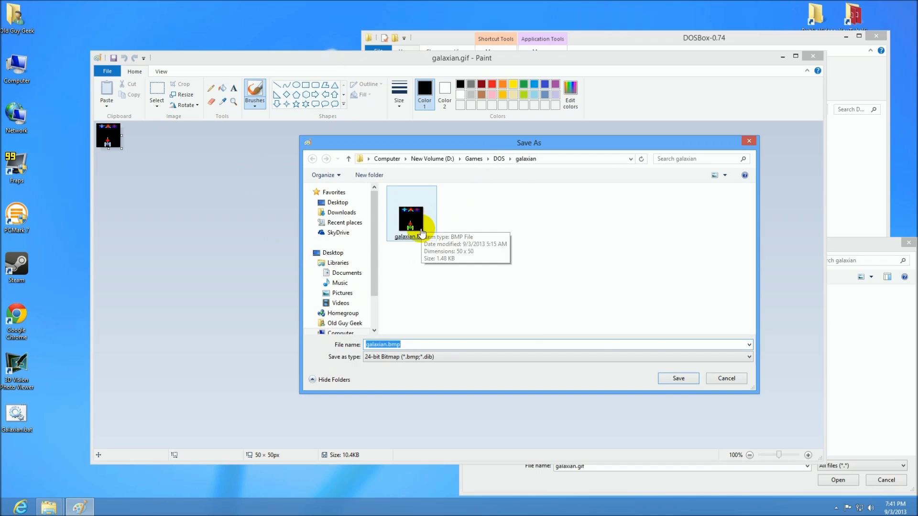
{"action": "left_click", "coordinate": [677, 378]}
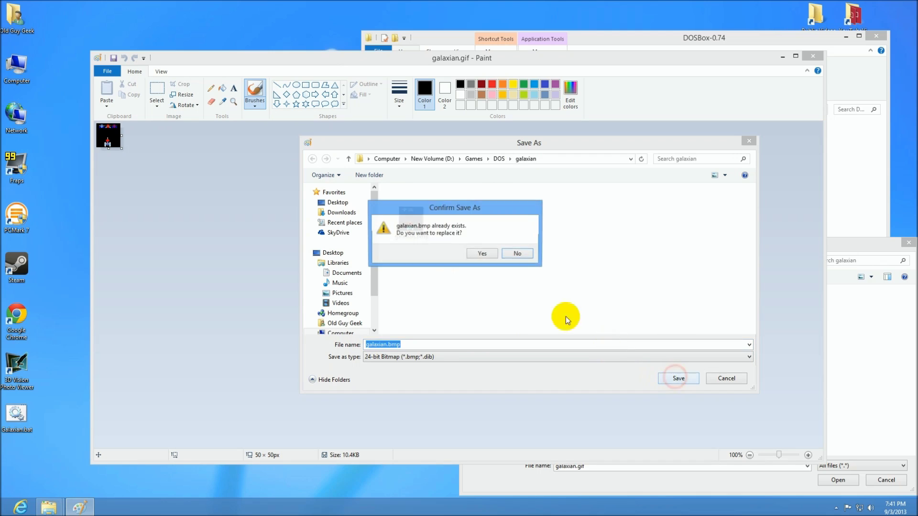
{"action": "left_click", "coordinate": [483, 253]}
{"action": "left_click", "coordinate": [484, 283]}
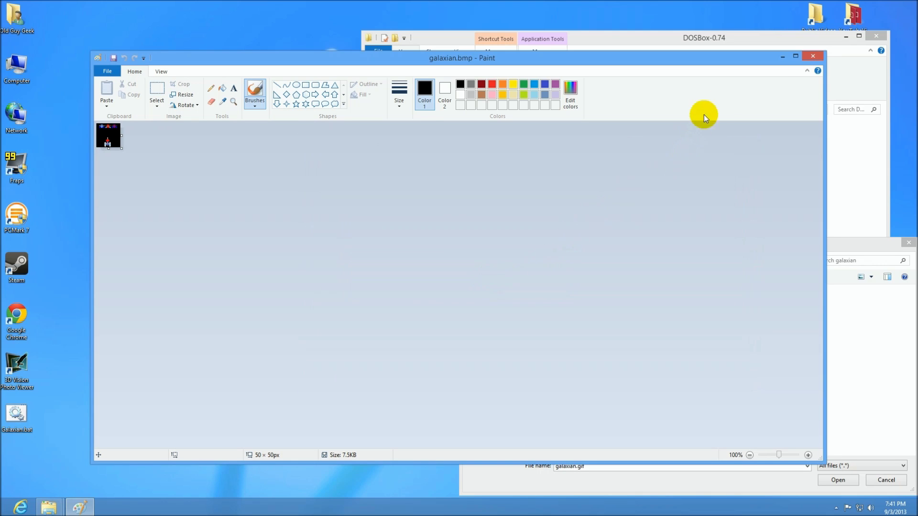
{"action": "left_click", "coordinate": [812, 56]}
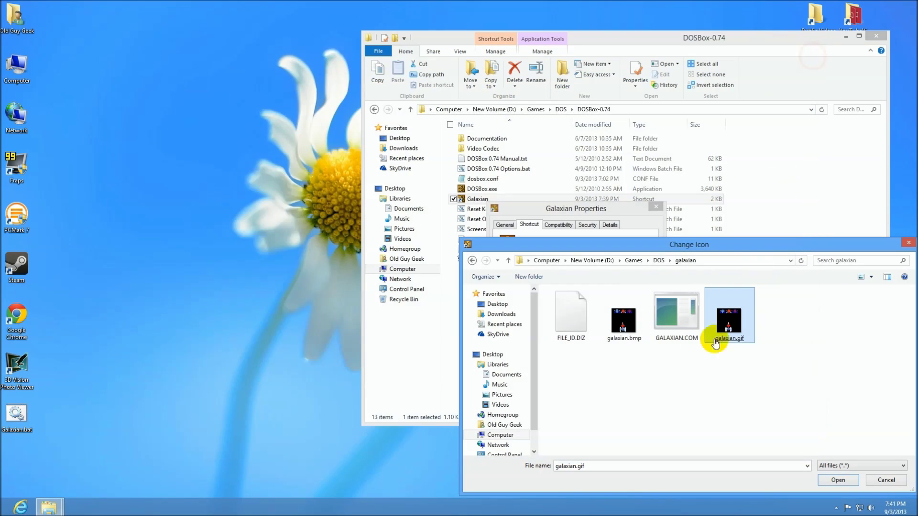
Load galaxian.bmp from the galaxian folder as the icon file for the Galaxian shortcut.
{"action": "left_click", "coordinate": [623, 322]}
{"action": "left_click_drag", "start_coordinate": [872, 248], "coordinate": [850, 204]}
{"action": "double_click", "coordinate": [606, 285]}
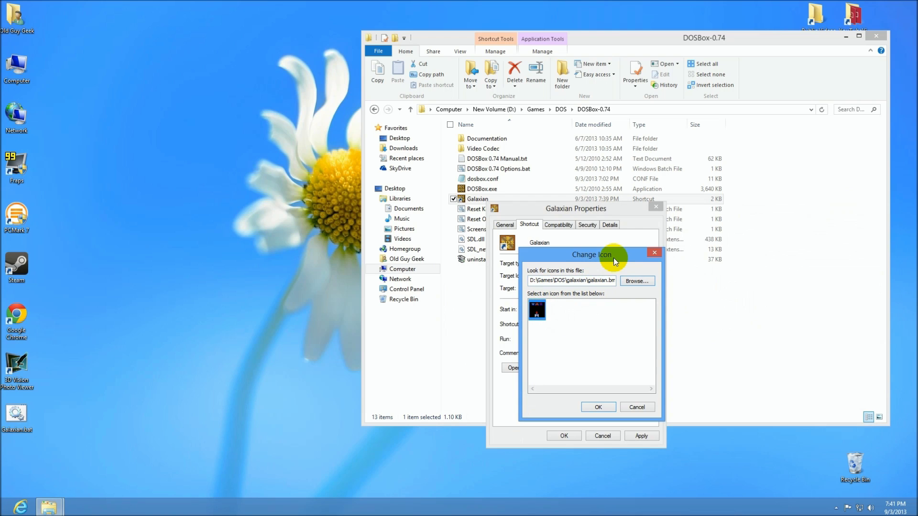
Apply the chosen icon to the Galaxian shortcut, close its properties, and pin the shortcut to Start.
{"action": "left_click", "coordinate": [595, 406]}
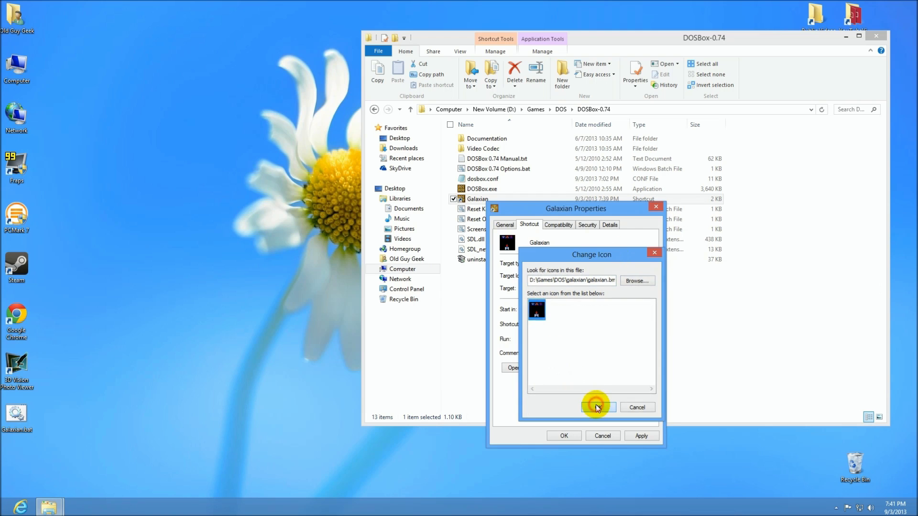
{"action": "left_click", "coordinate": [563, 436]}
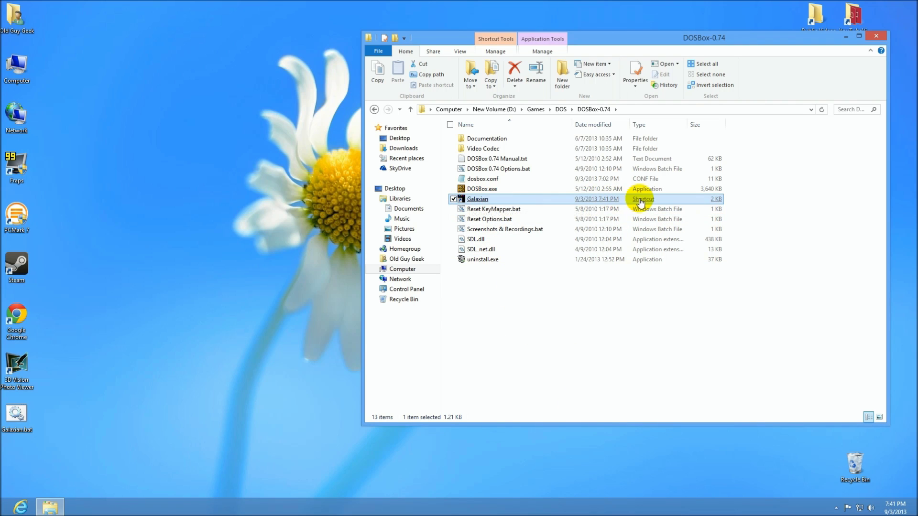
{"action": "right_click", "coordinate": [485, 199]}
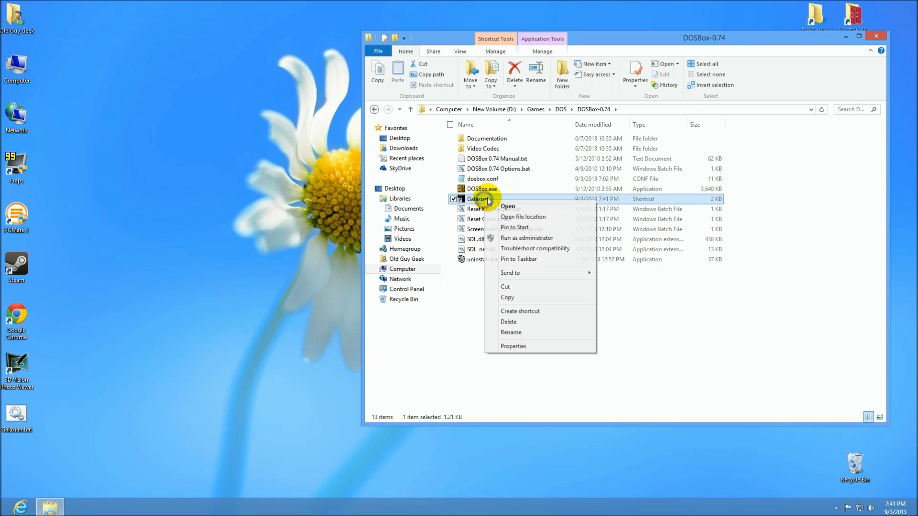
{"action": "left_click", "coordinate": [516, 227]}
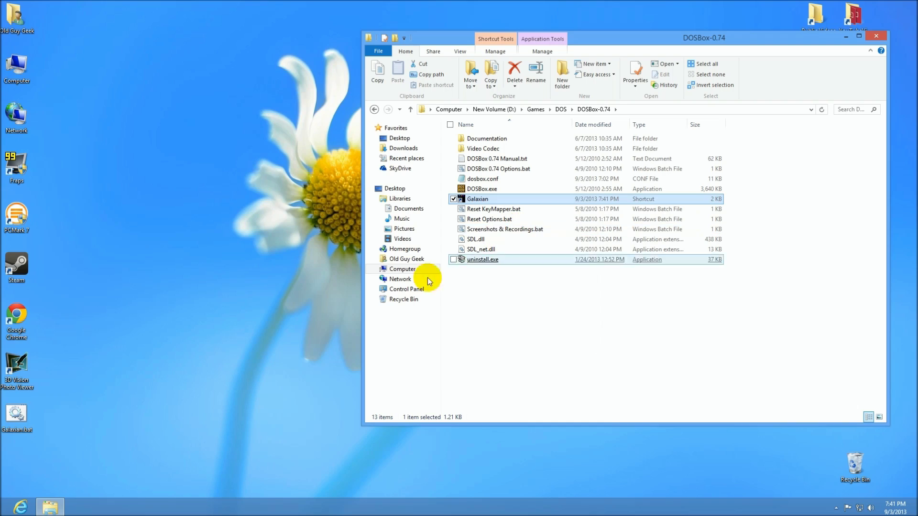
Unpin both the Galaxian (2) and Galaxian tiles from the Start screen.
{"action": "left_click", "coordinate": [2, 514]}
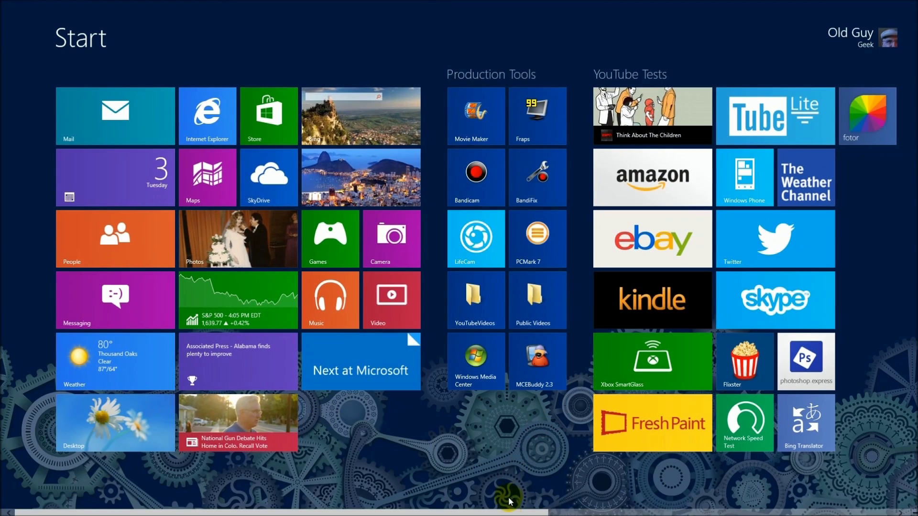
{"action": "scroll", "coordinate": [505, 510], "scroll_direction": "down", "scroll_amount": 8}
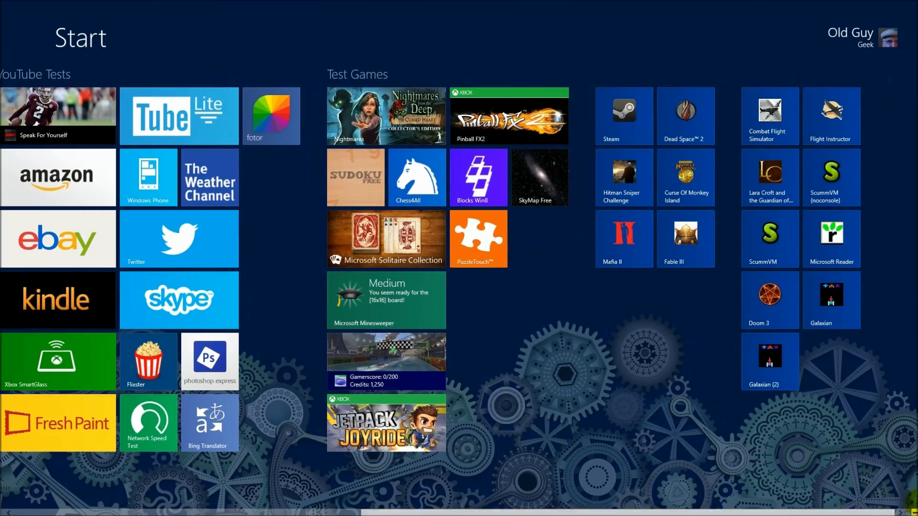
{"action": "right_click", "coordinate": [772, 360]}
{"action": "scroll", "coordinate": [287, 334], "scroll_direction": "up", "scroll_amount": 2}
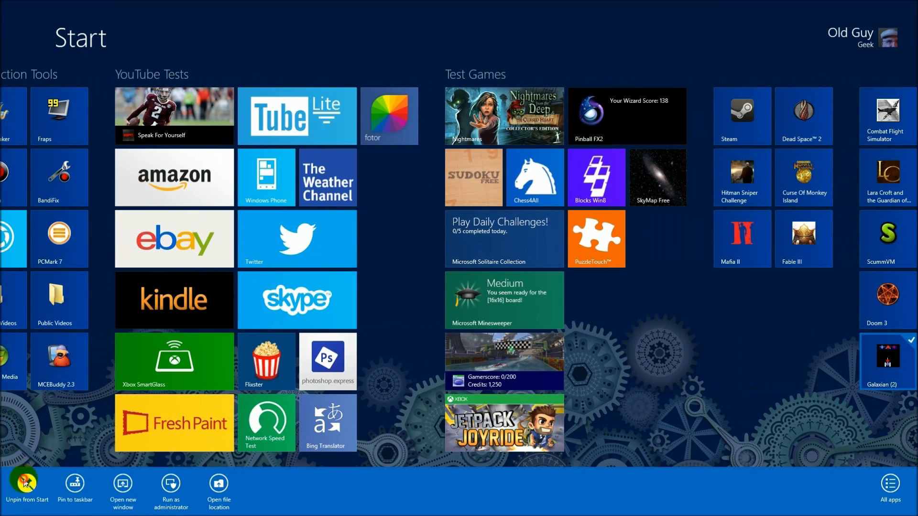
{"action": "left_click", "coordinate": [24, 482]}
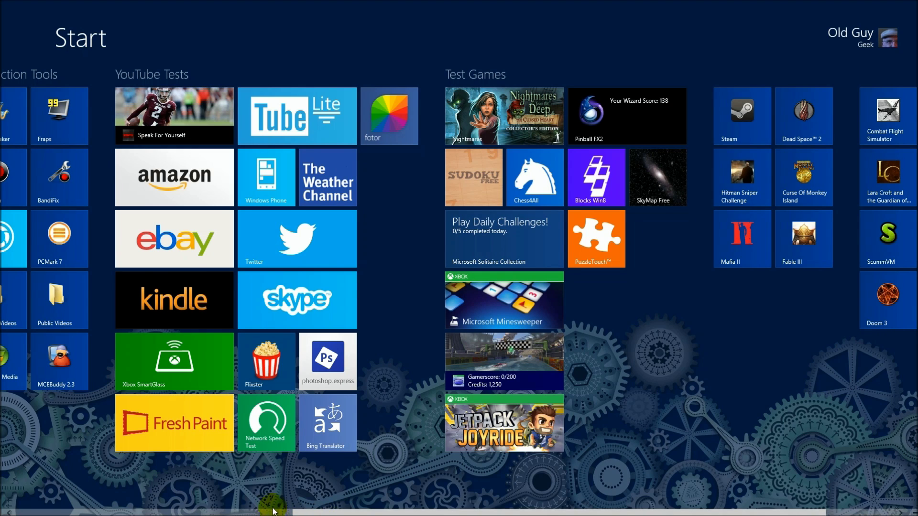
{"action": "scroll", "coordinate": [480, 511], "scroll_direction": "down", "scroll_amount": 2}
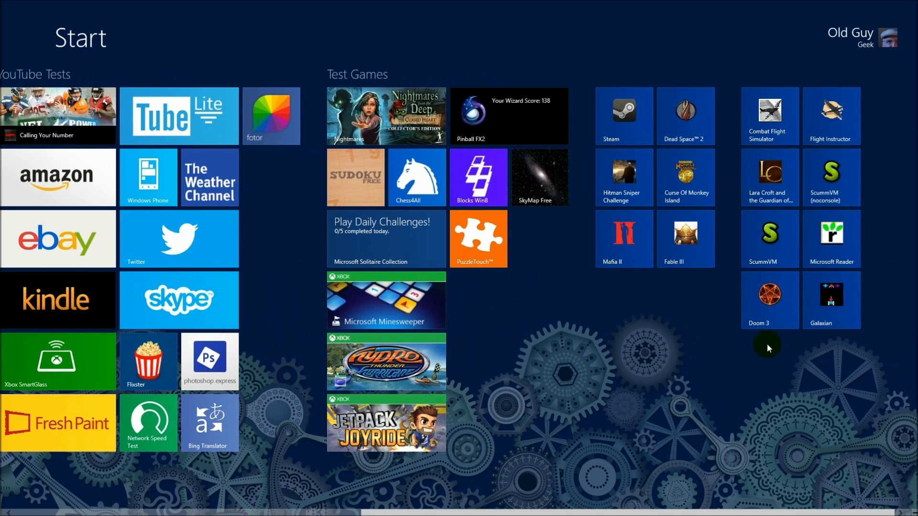
{"action": "right_click", "coordinate": [824, 311]}
{"action": "left_click", "coordinate": [28, 490]}
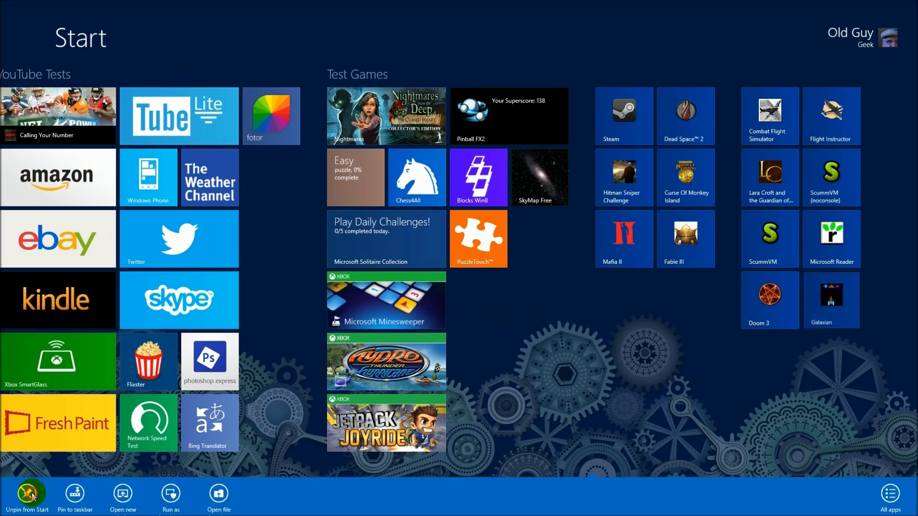
Return to the desktop and pin the Galaxian shortcut in the DOSBox-0.74 folder to Start.
{"action": "scroll", "coordinate": [28, 514], "scroll_direction": "up", "scroll_amount": 5}
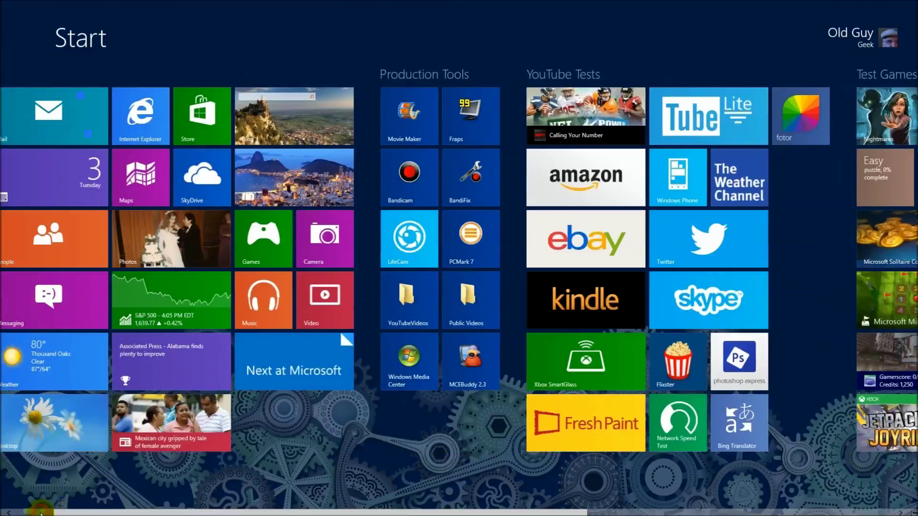
{"action": "left_click", "coordinate": [99, 442]}
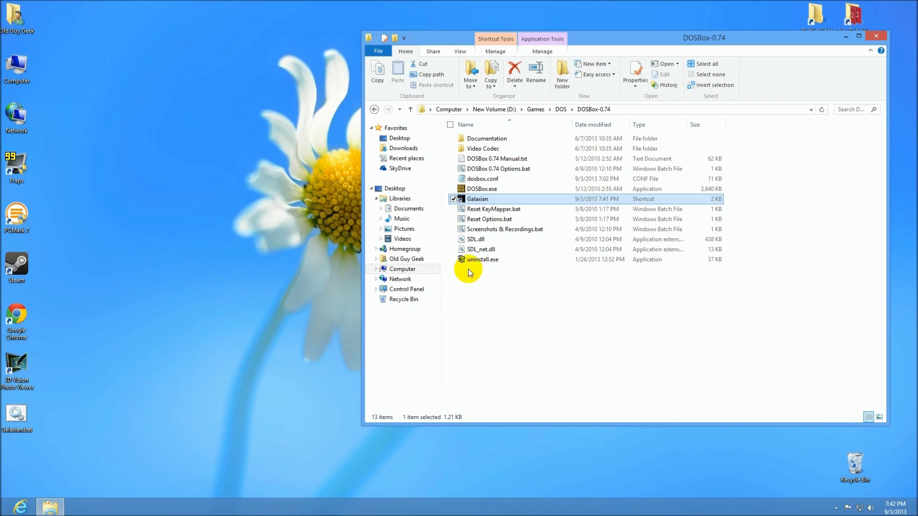
{"action": "right_click", "coordinate": [499, 200]}
{"action": "left_click", "coordinate": [526, 227]}
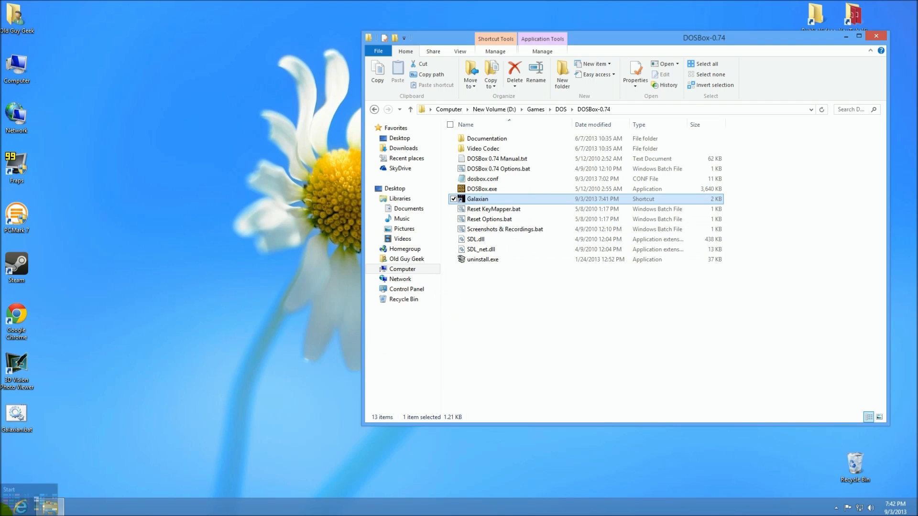
Launch Galaxian from its tile at the far end of the Start screen.
{"action": "left_click", "coordinate": [17, 511]}
{"action": "left_click_drag", "start_coordinate": [217, 510], "coordinate": [564, 510]}
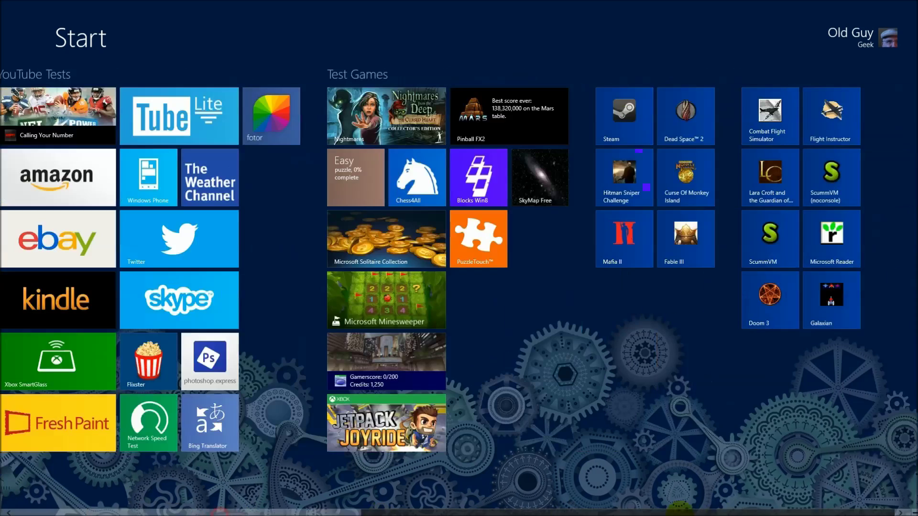
{"action": "left_click", "coordinate": [827, 298]}
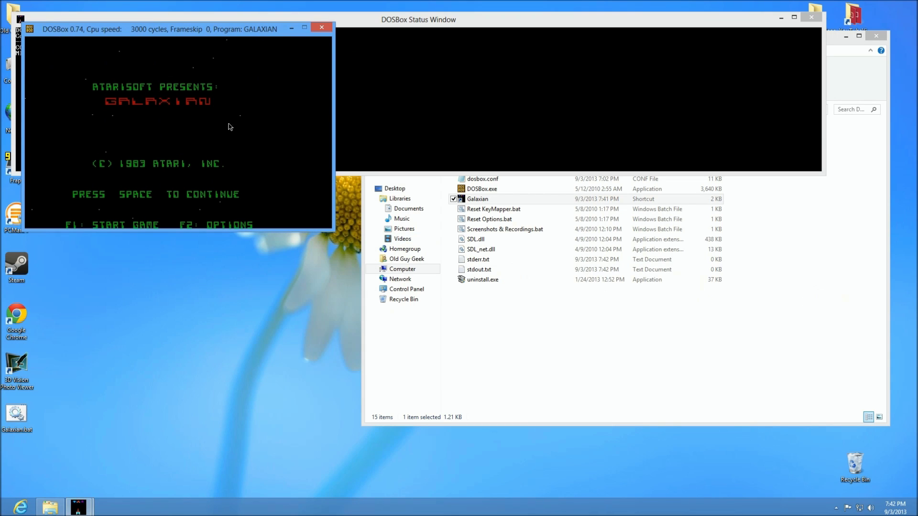
Continue past the Galaxian title screen, start a one-player game, move and play the ship briefly, and close DOSBox.
{"action": "key", "text": "space"}
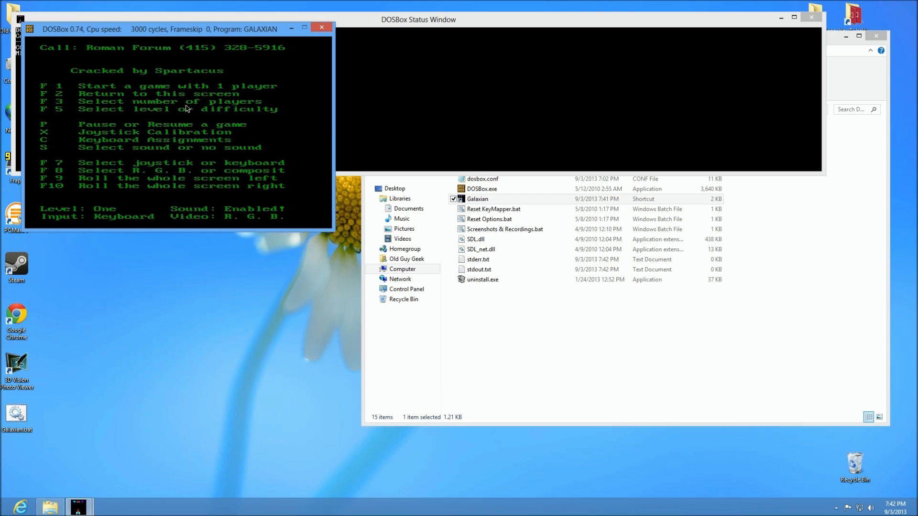
{"action": "key", "text": "F1"}
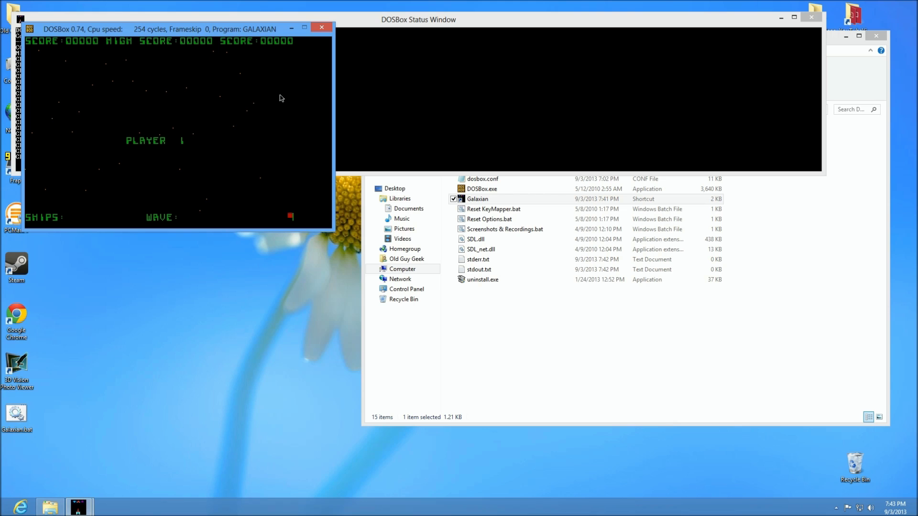
{"action": "key", "text": "Left"}
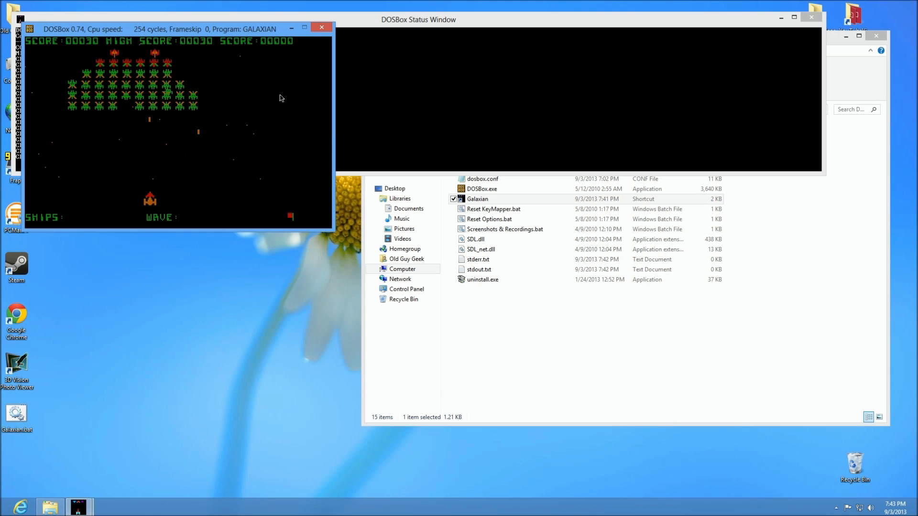
{"action": "key", "text": "Left"}
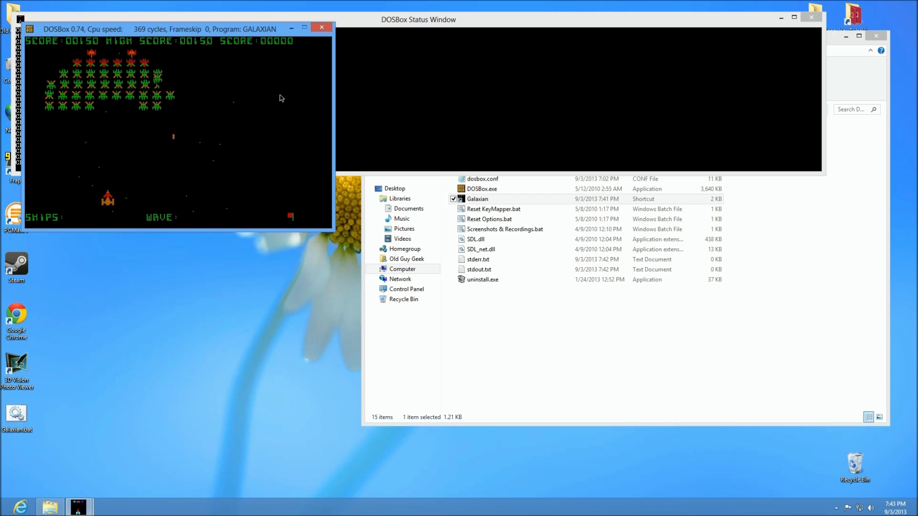
{"action": "key", "text": "Left"}
{"action": "key", "text": "Right"}
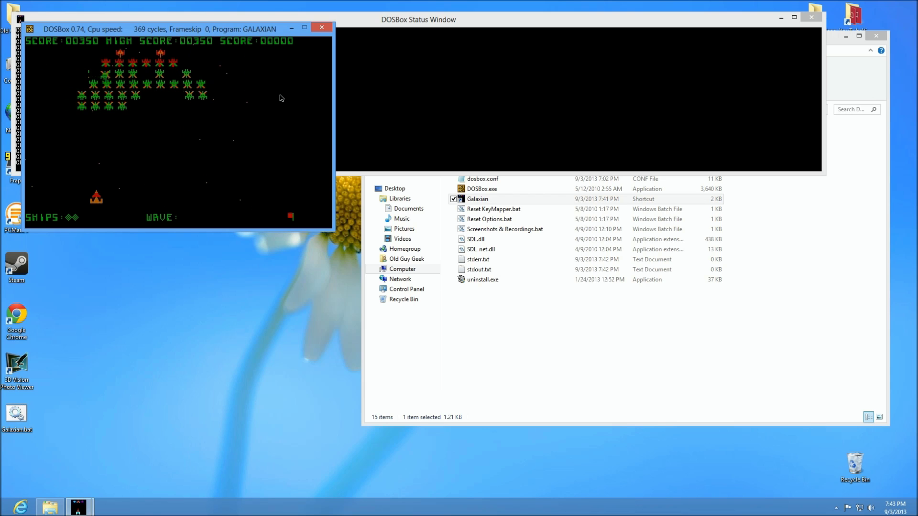
{"action": "left_click", "coordinate": [330, 29]}
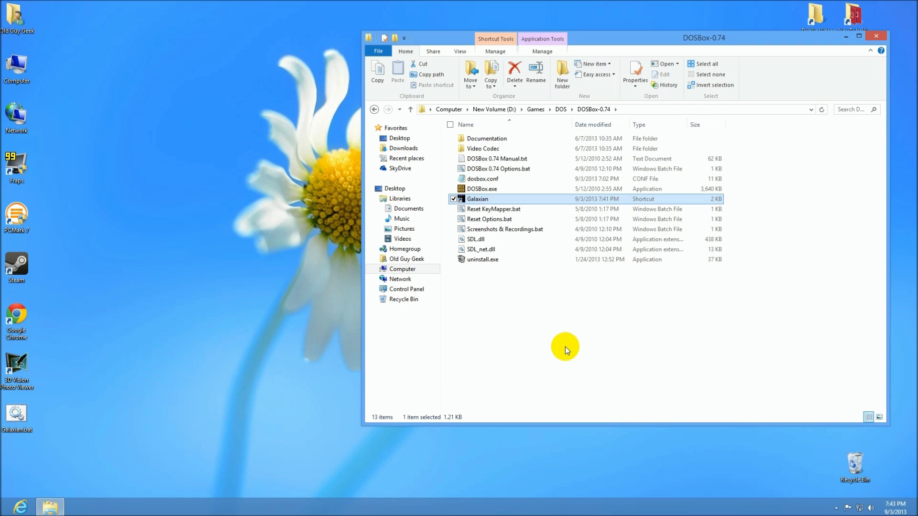
Open dosbox.conf from the DOSBox-0.74 folder.
{"action": "double_click", "coordinate": [480, 179]}
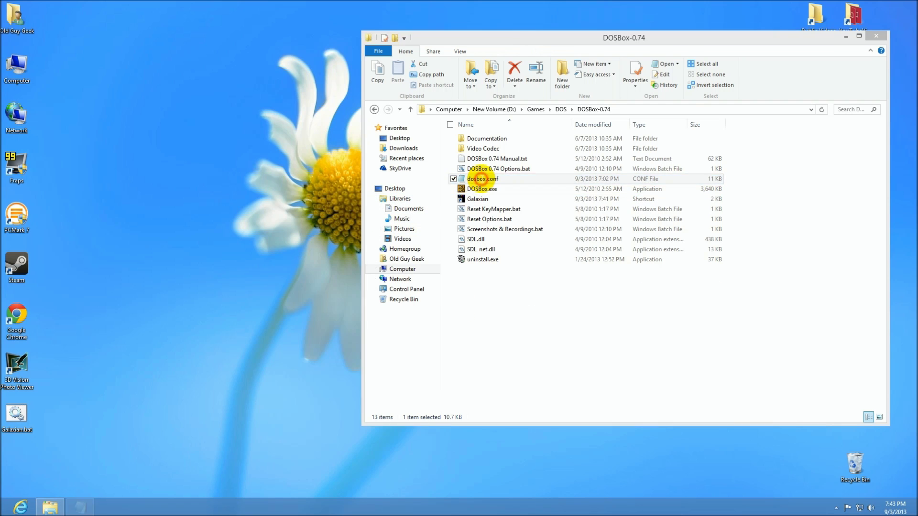